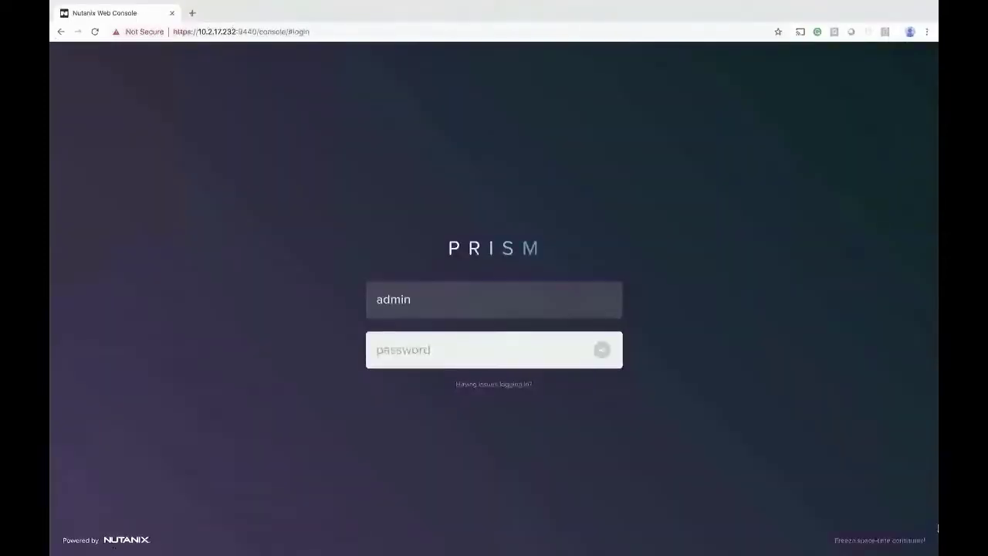
# Step: Sign in to Prism Element with the pasted admin password
pyautogui.hotkey('ctrl', 'v')
pyautogui.press('Return')
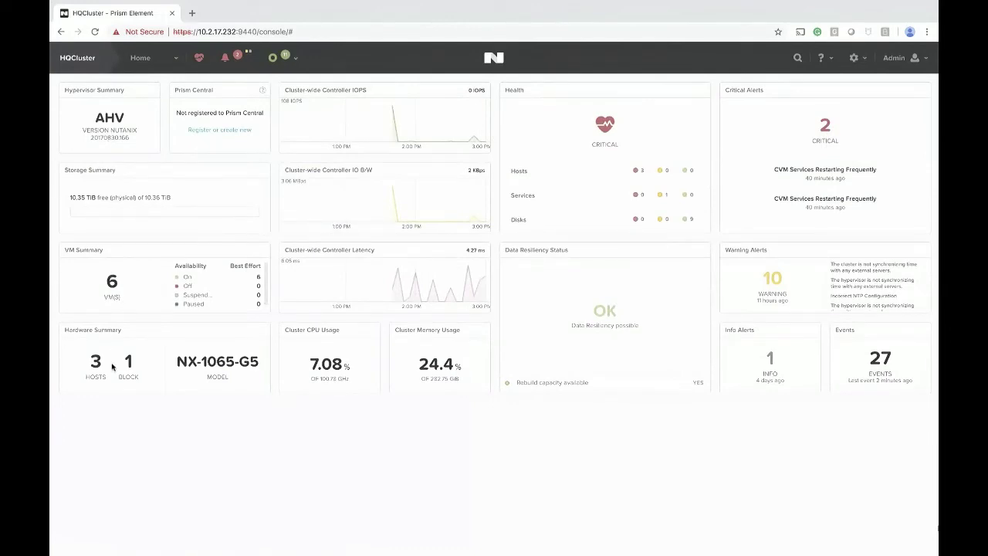
# Step: Open a console for Web-1 from the VM dashboard's table view
pyautogui.click(168, 60)
pyautogui.click(116, 114)
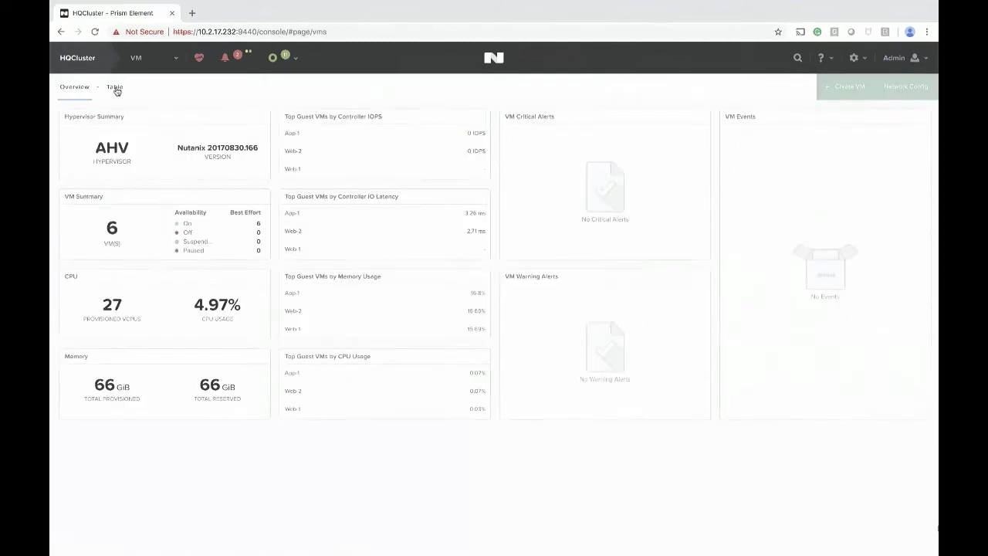
pyautogui.click(115, 87)
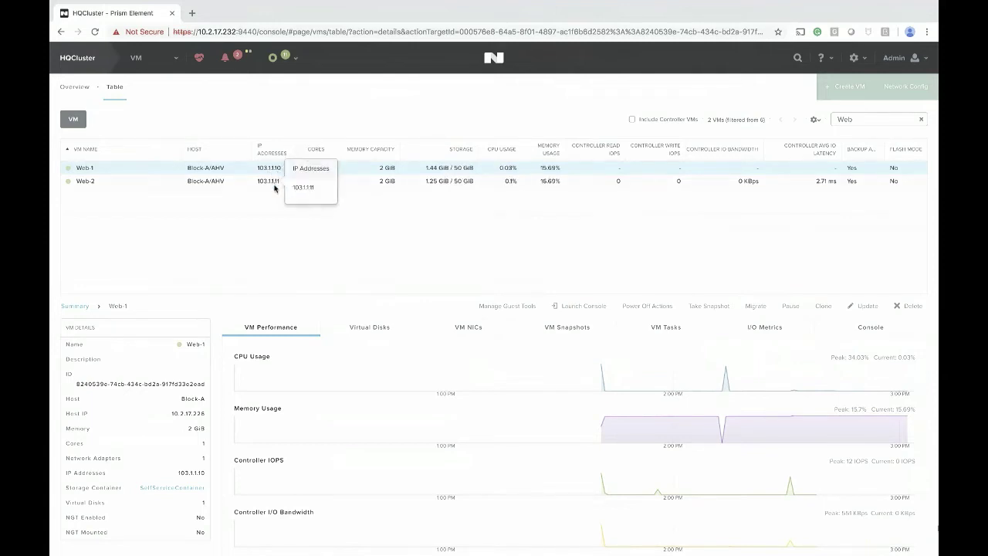
pyautogui.click(590, 307)
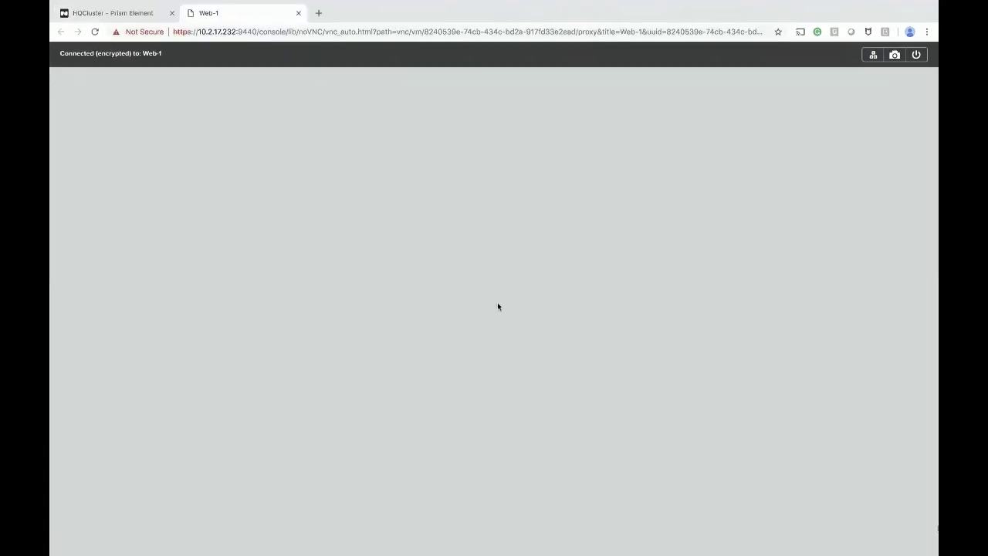
# Step: Run ifconfig on Web-1 and start pinging 103.1.1.1
pyautogui.write('ifconfig')
pyautogui.press('Return')
pyautogui.write('ping 10')
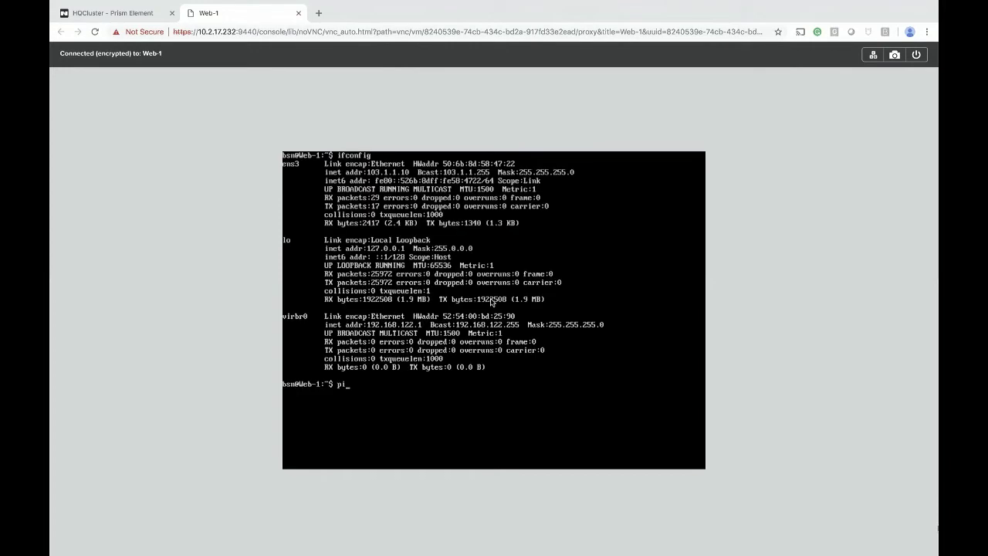
pyautogui.write('3.1.1.1')
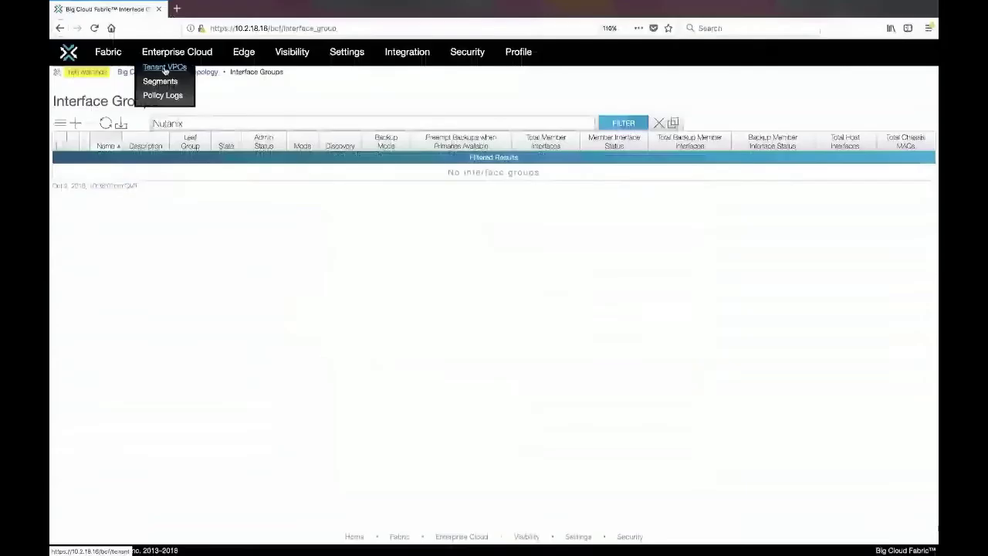
# Step: Check Tenant VPCs, then start a new Prism entry from the Nutanix Prism integrations list
pyautogui.click(164, 68)
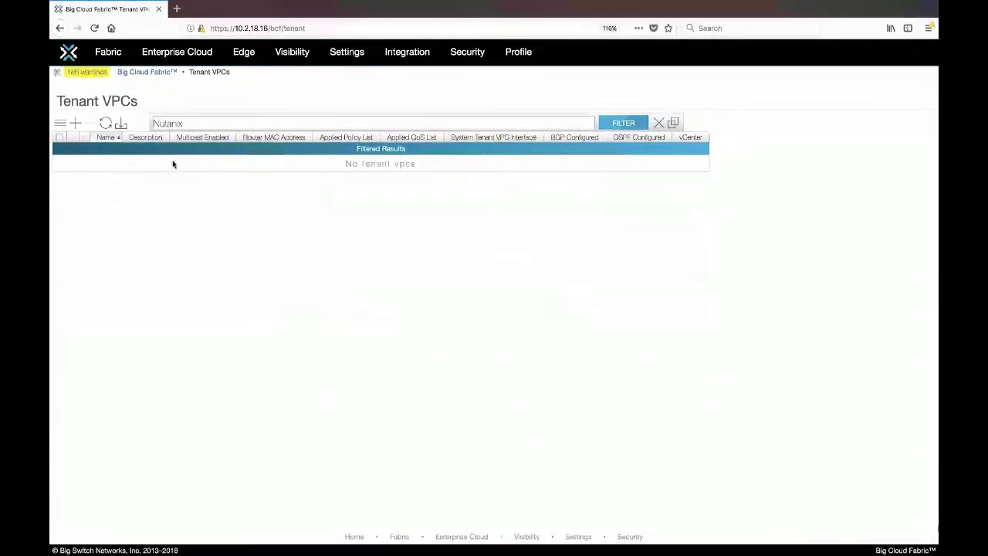
pyautogui.moveTo(399, 61)
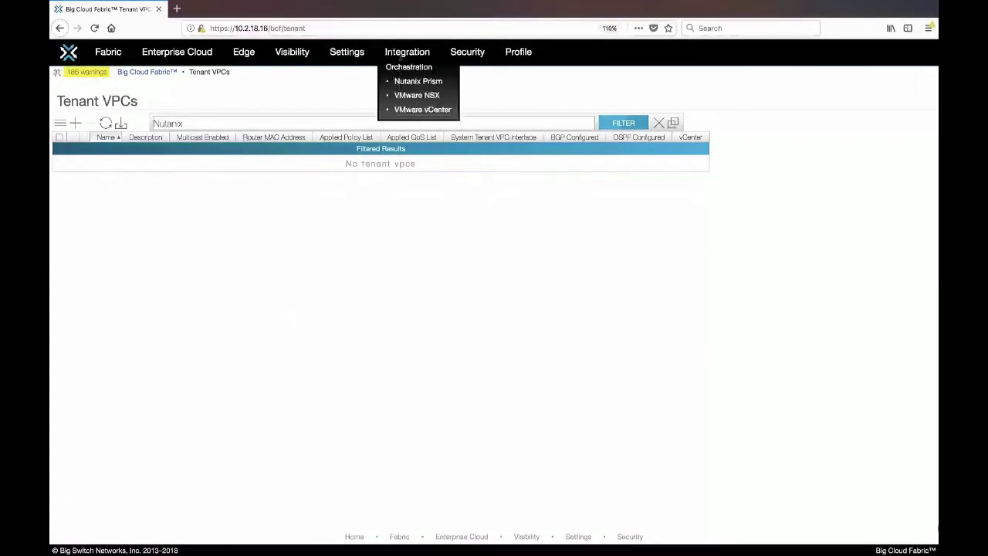
pyautogui.click(406, 81)
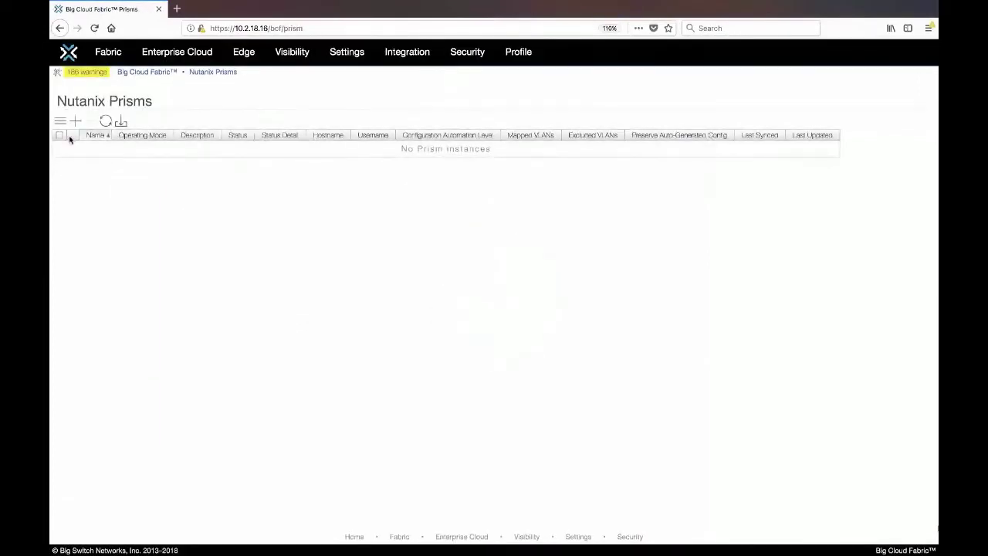
pyautogui.click(75, 121)
pyautogui.click(407, 109)
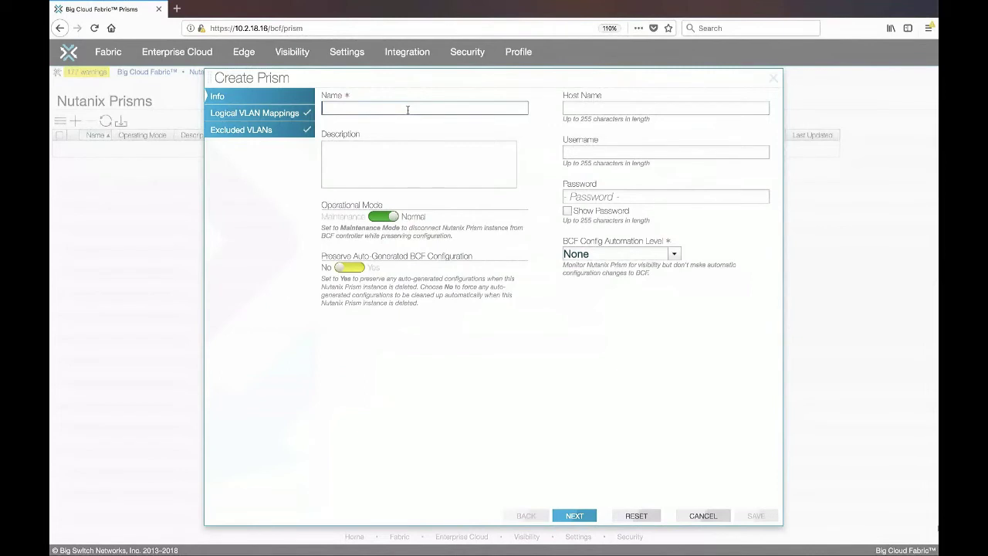
# Step: Enter Prism-NX1, host 10.2.17.232, user admin and its password, with Full automation
pyautogui.write('Prism-NX1')
pyautogui.press('Tab')
pyautogui.write('10.2.17.232')
pyautogui.press('Tab')
pyautogui.write('admin')
pyautogui.press('Tab')
pyautogui.write('**************')
pyautogui.click(646, 254)
pyautogui.click(625, 298)
# Step: Map Prism-NX1 to a new tenant VPC Nutanix-VPC and save the registration
pyautogui.click(575, 517)
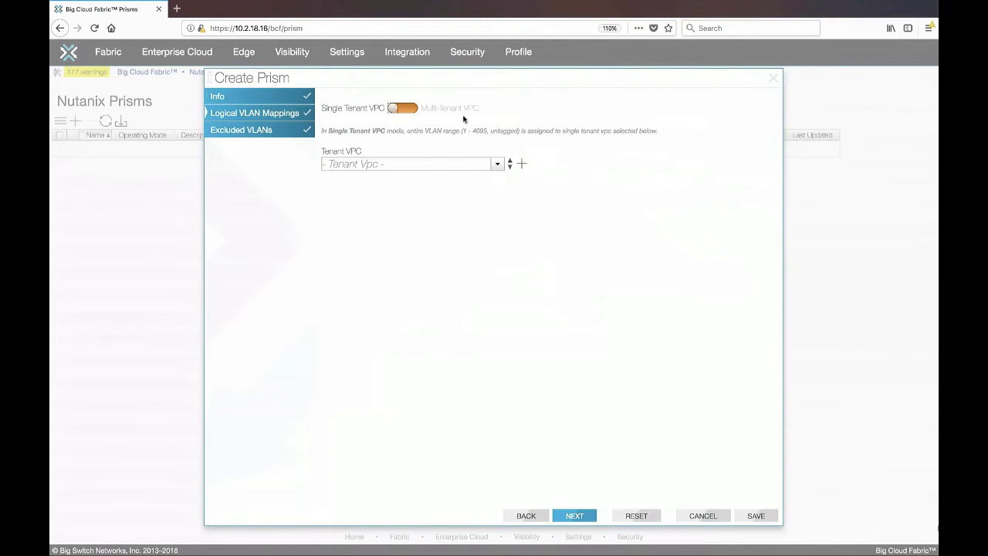
pyautogui.click(522, 163)
pyautogui.write('Nutanix-')
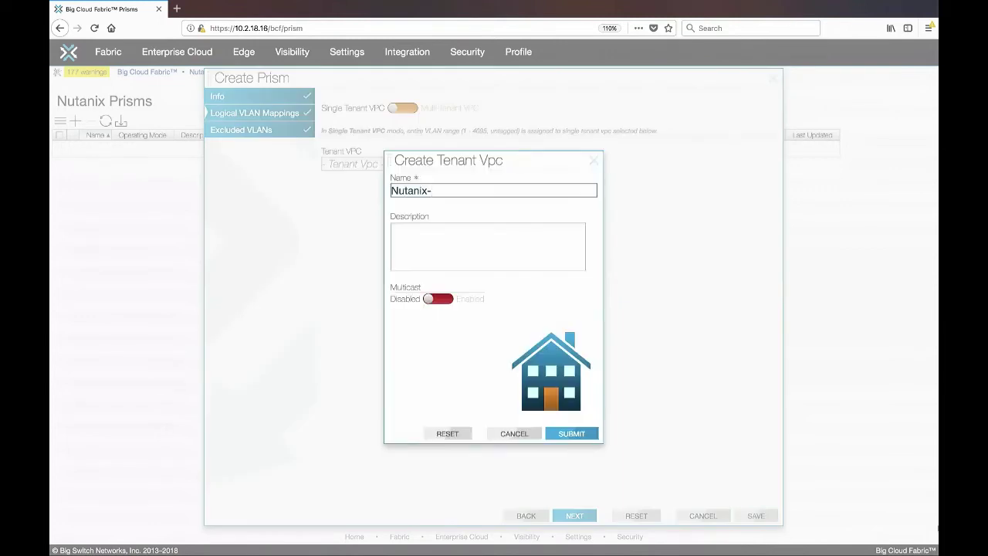
pyautogui.write('VPC')
pyautogui.click(572, 434)
pyautogui.click(756, 516)
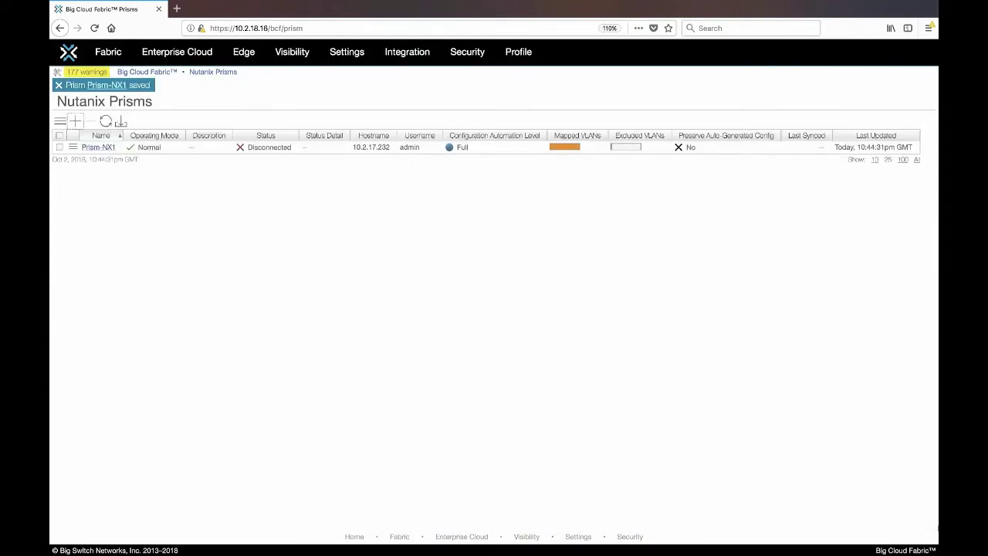
# Step: Refresh to confirm Prism-NX1 is connected, then expand Block-A br0's interface group members
pyautogui.click(106, 122)
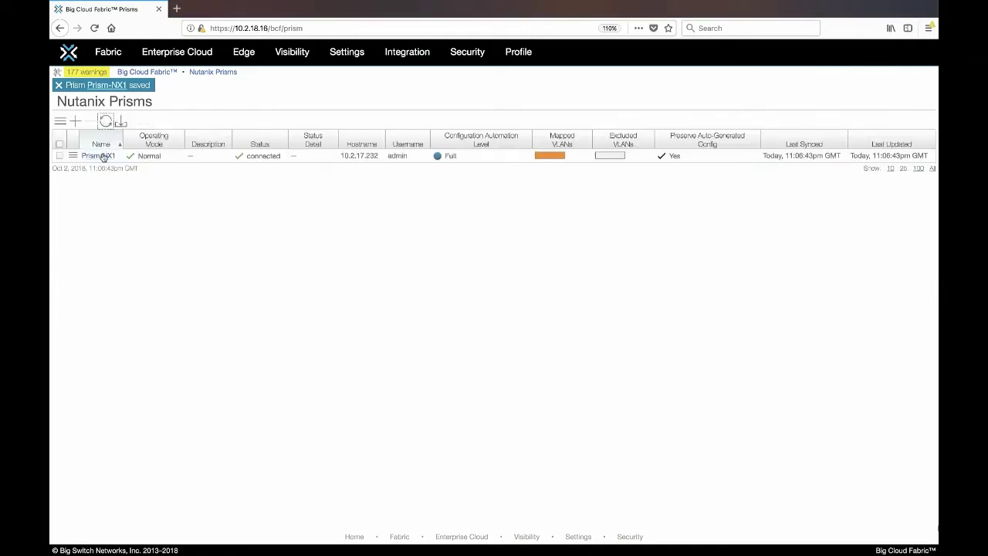
pyautogui.moveTo(108, 52)
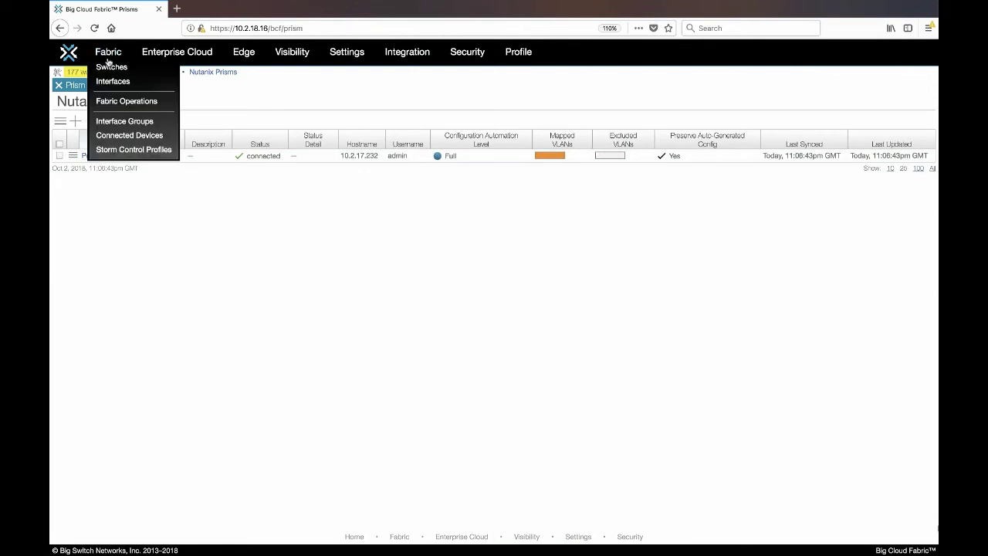
pyautogui.click(109, 124)
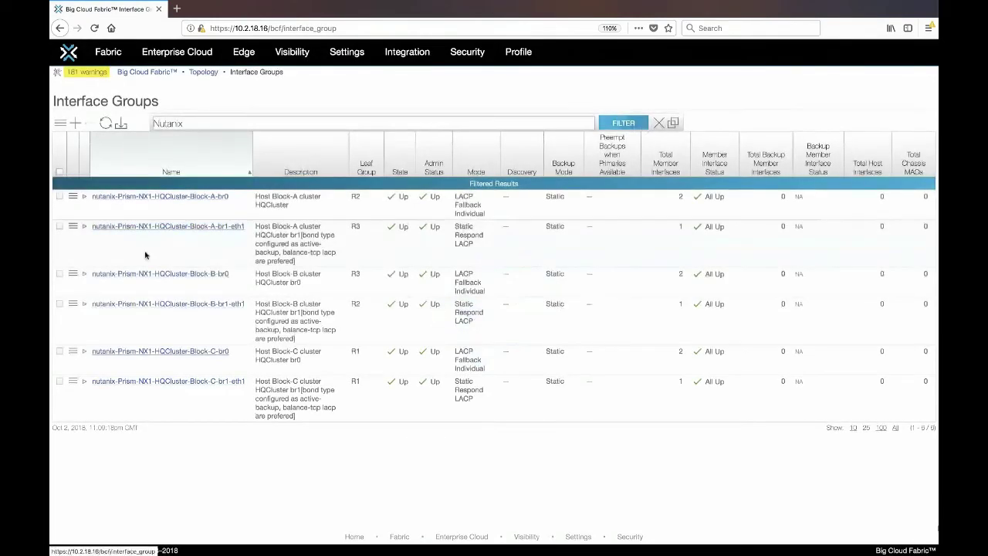
pyautogui.click(85, 197)
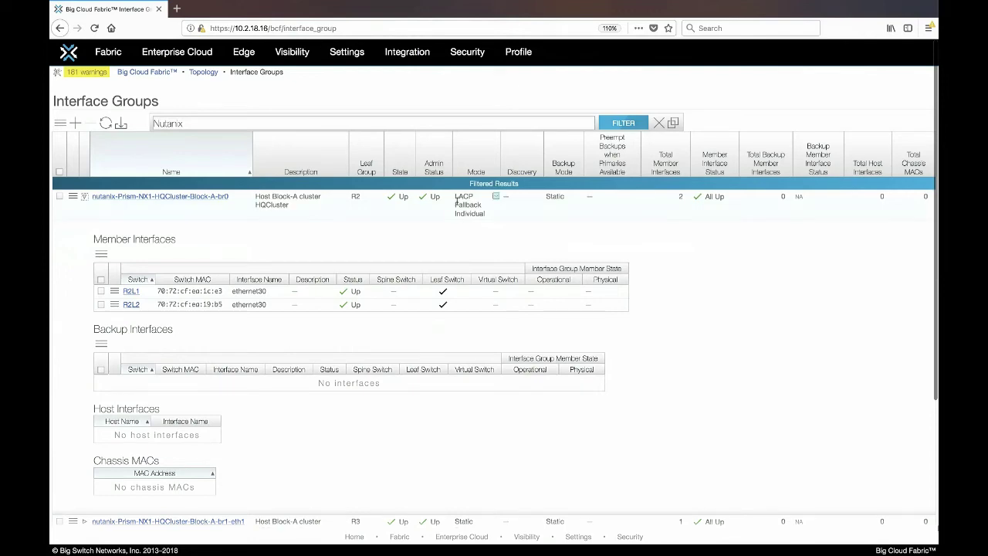
pyautogui.scroll(-3, 284, 246)
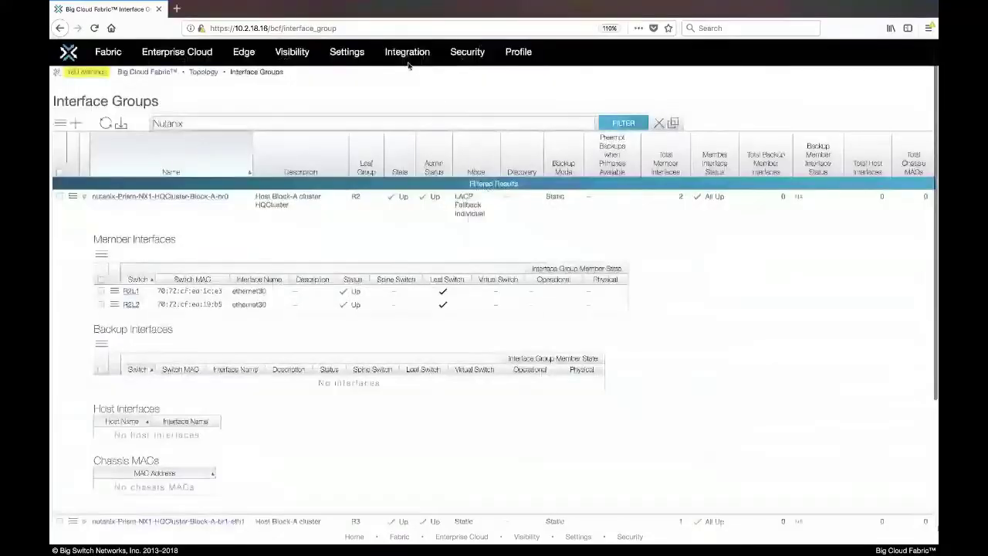
# Step: Open the Prism-NX1 details page and scroll down to its Graphic section
pyautogui.click(407, 52)
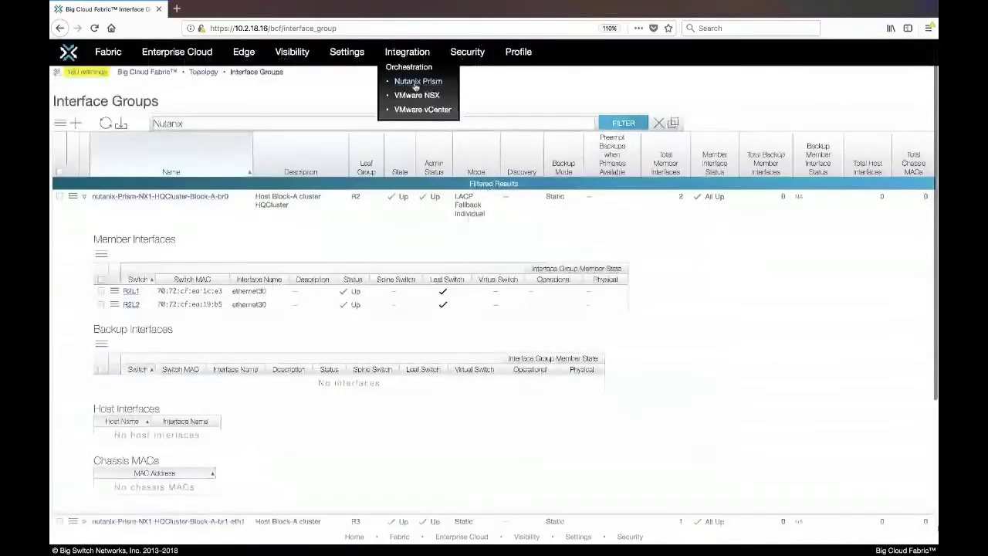
pyautogui.click(417, 82)
pyautogui.click(100, 155)
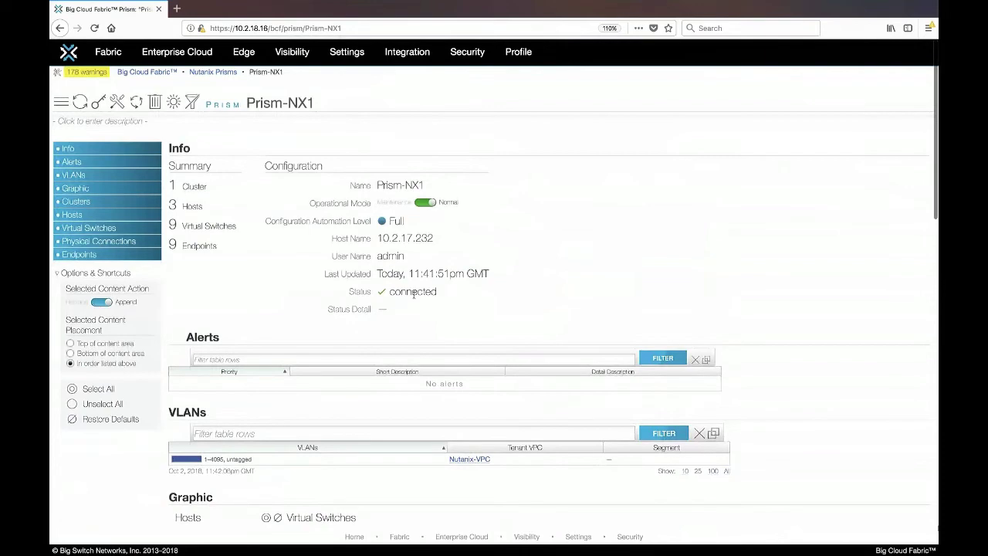
pyautogui.scroll(-5, 397, 292)
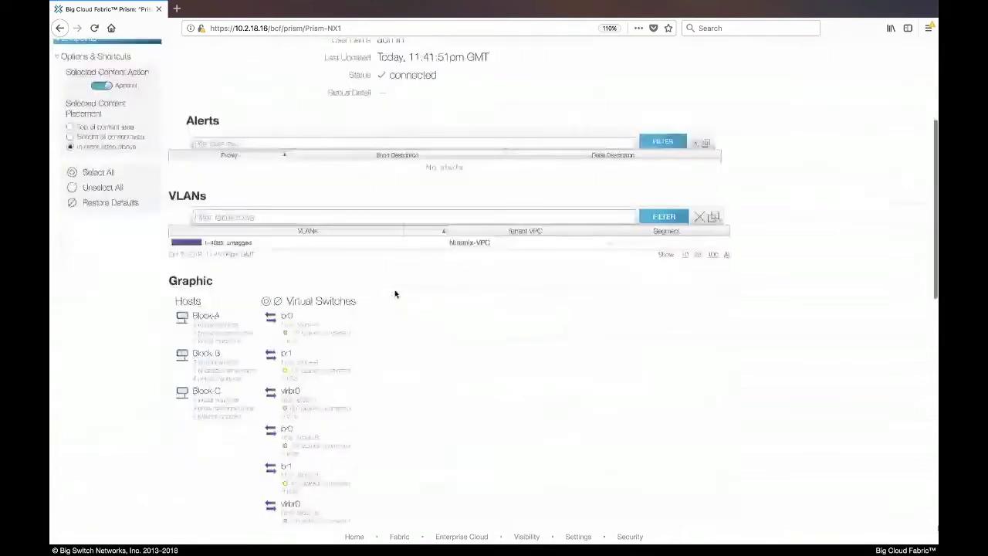
pyautogui.scroll(-1, 394, 293)
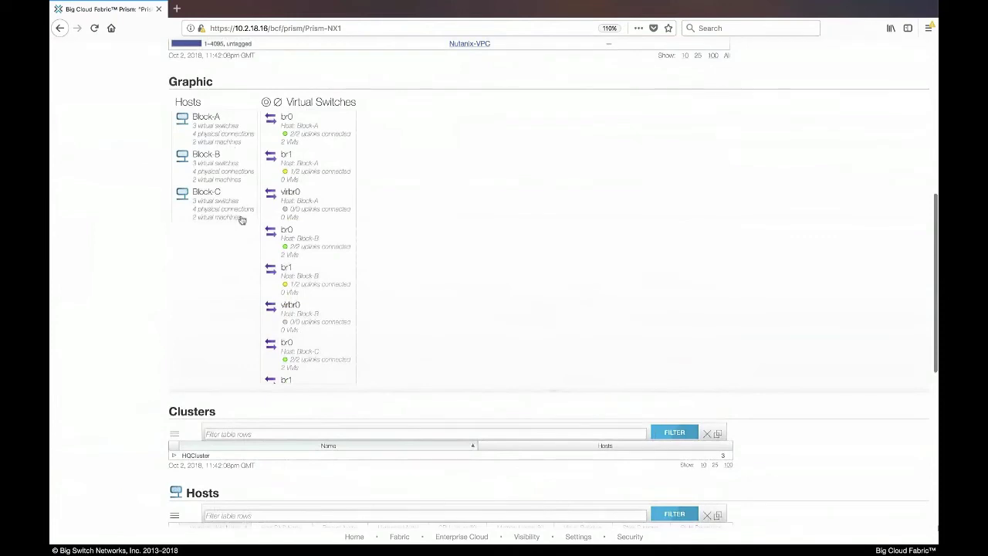
# Step: Narrow the graphic to host Block-A and inspect its br0 and br1 switch connections
pyautogui.click(216, 131)
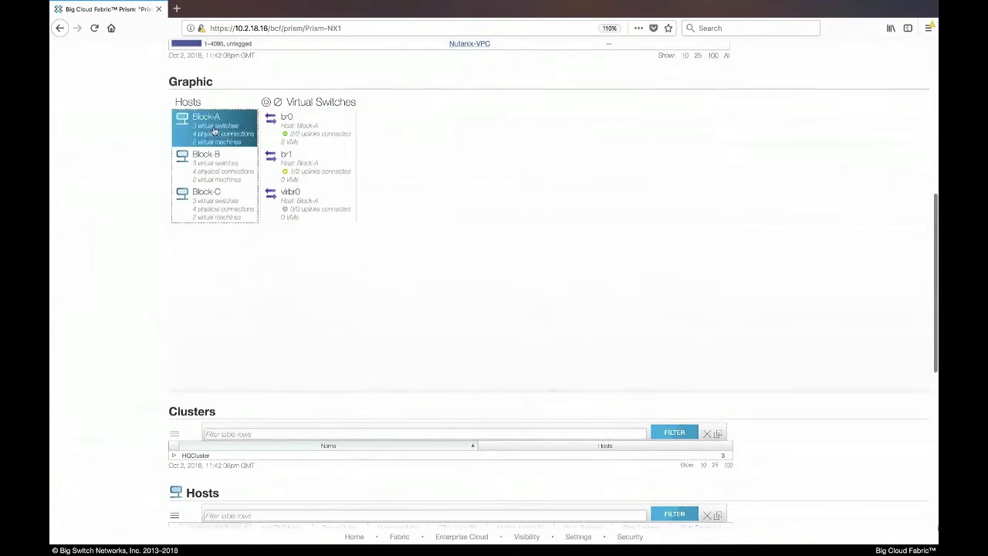
pyautogui.click(321, 129)
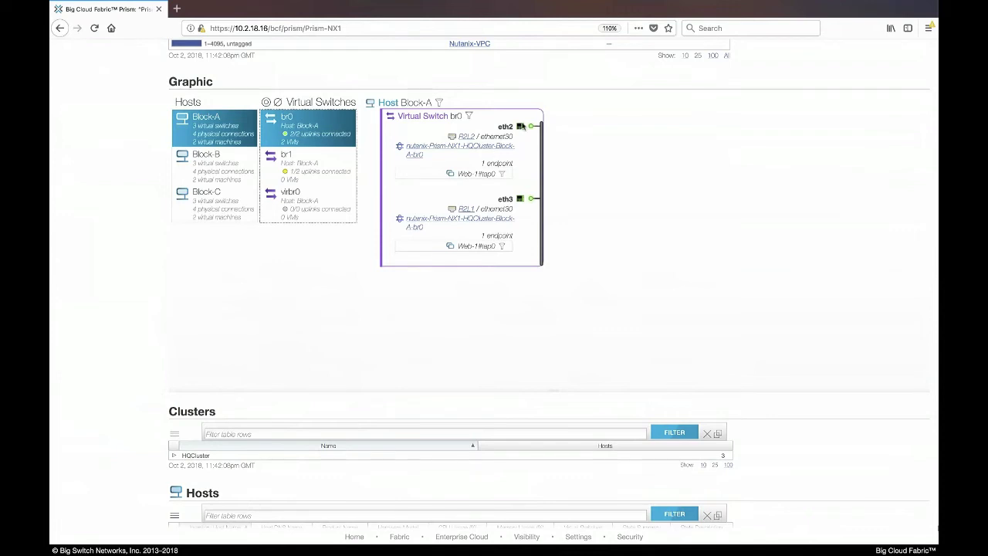
pyautogui.click(310, 172)
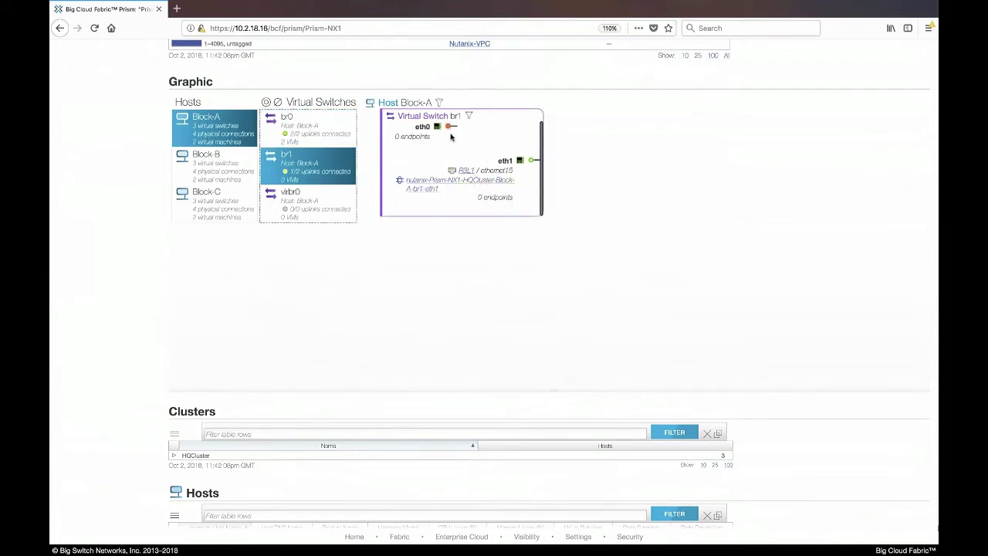
pyautogui.scroll(2, 425, 325)
pyautogui.scroll(-5, 425, 325)
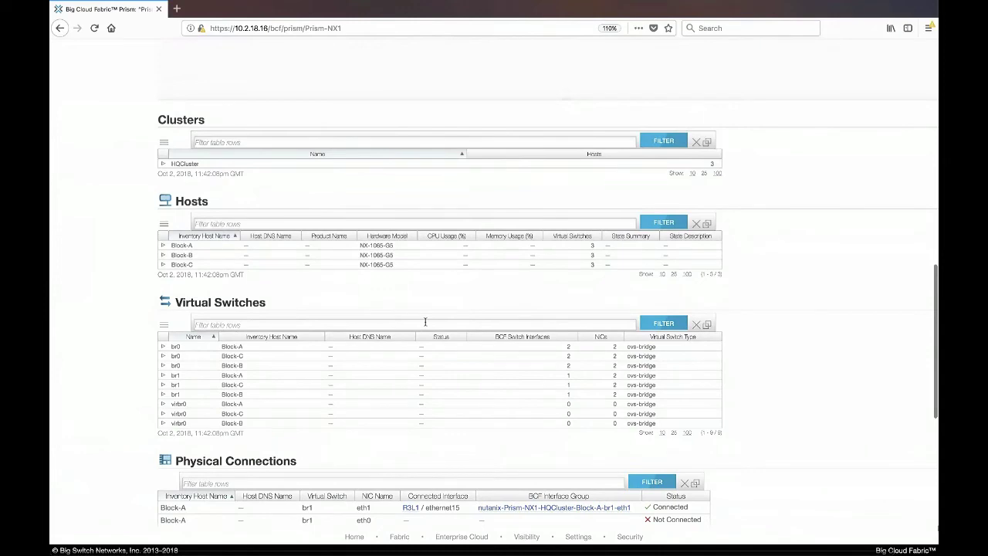
# Step: Filter the physical connections table to host Block-A
pyautogui.scroll(-5, 425, 322)
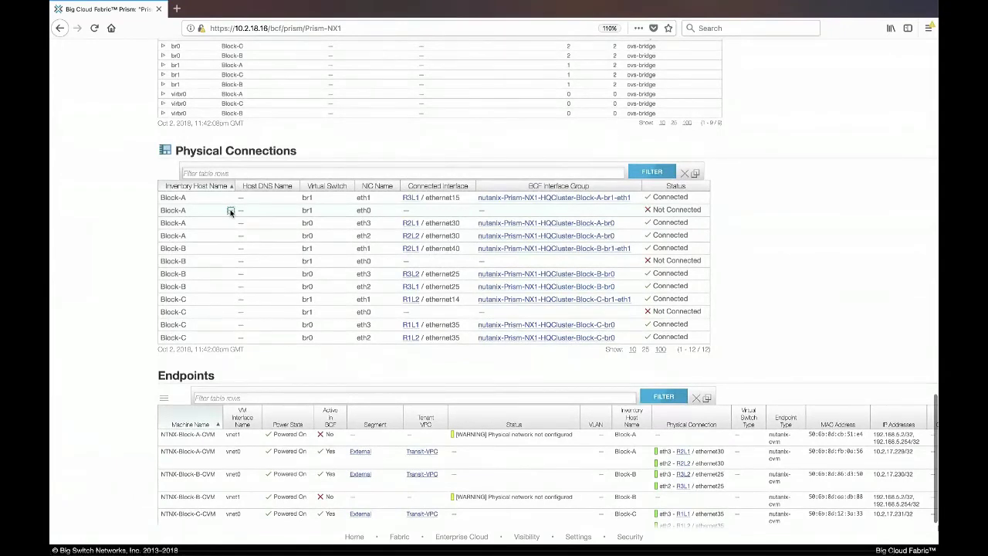
pyautogui.click(230, 211)
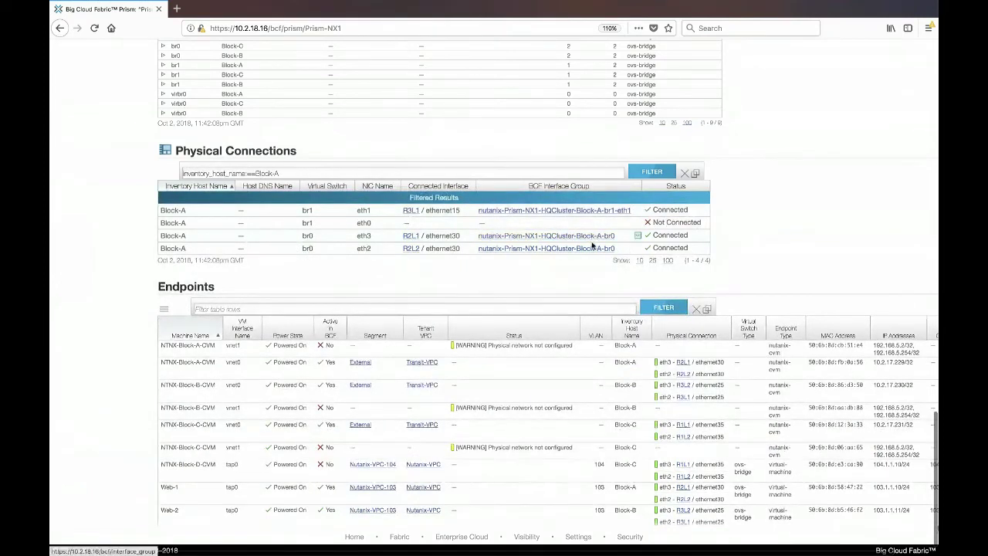
pyautogui.scroll(-1, 568, 309)
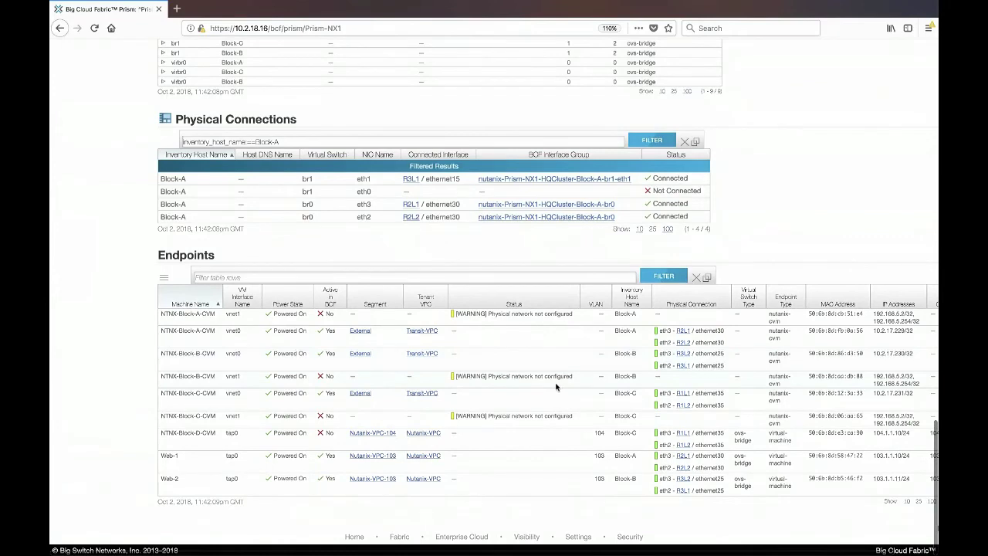
pyautogui.hscroll(1, 556, 383)
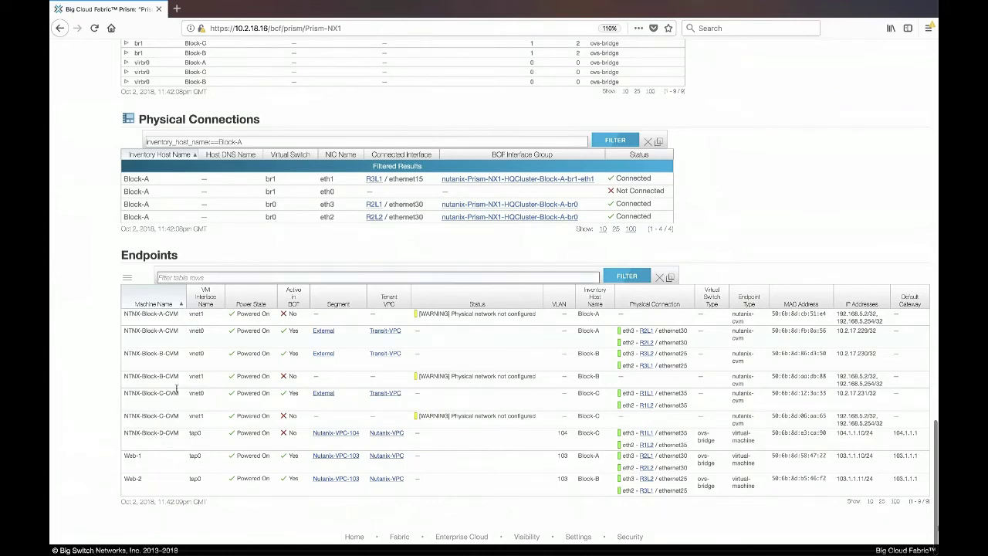
# Step: Filter the endpoints by 'Web', then bring up the Nutanix-VPC tenant link's context menu
pyautogui.click(232, 276)
pyautogui.write('Web')
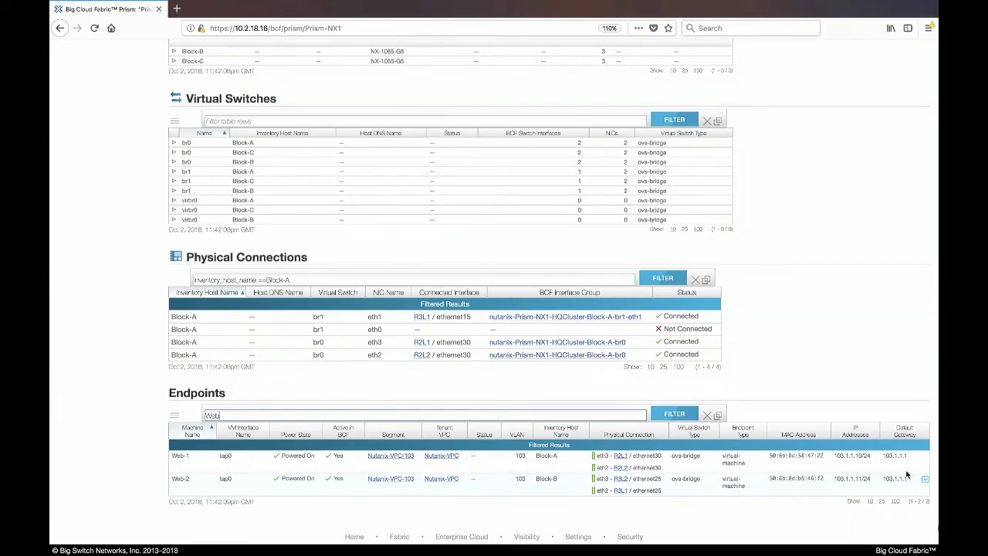
pyautogui.scroll(4, 760, 295)
pyautogui.scroll(10, 761, 294)
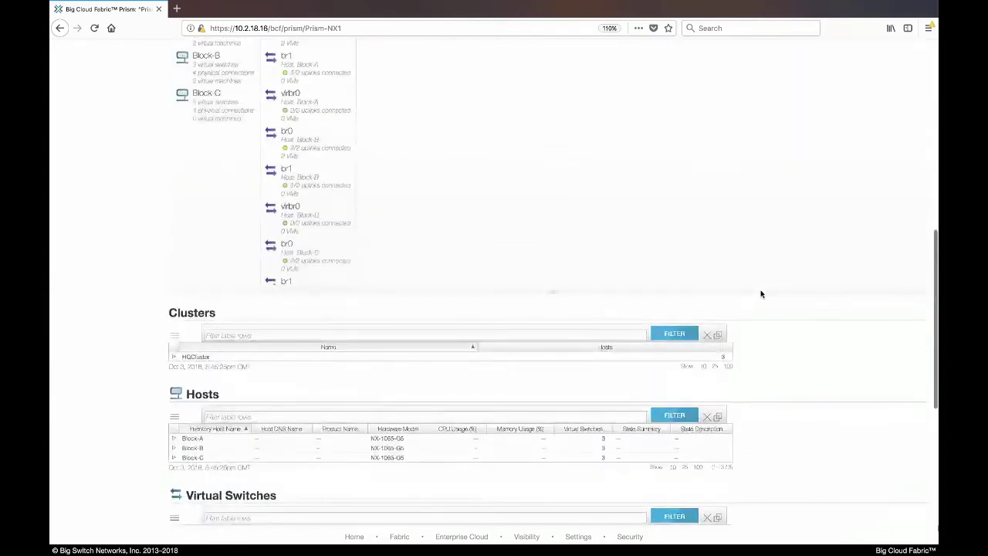
pyautogui.rightClick(466, 244)
# Step: Open Nutanix-VPC in a new tab and review its stats, logical segments and interfaces
pyautogui.click(513, 250)
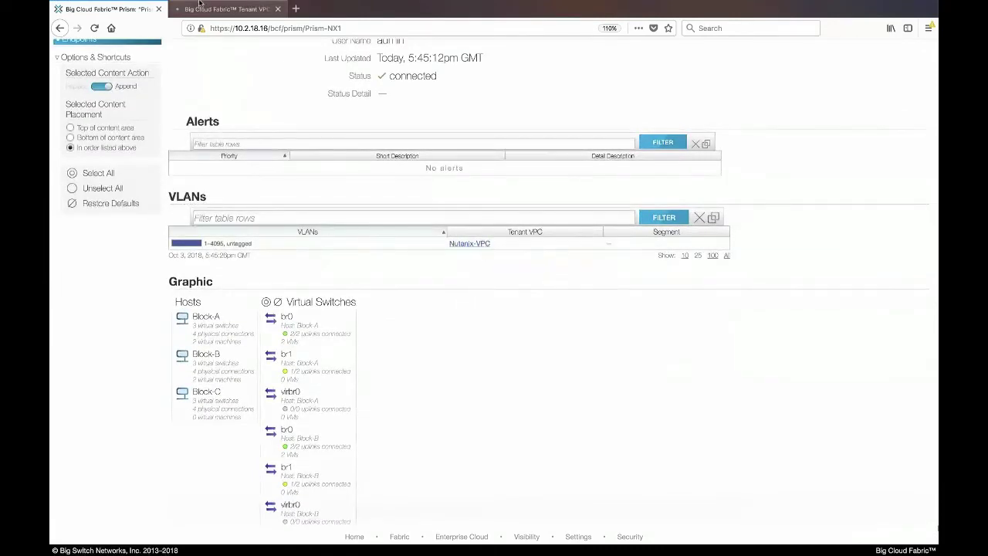
pyautogui.click(204, 10)
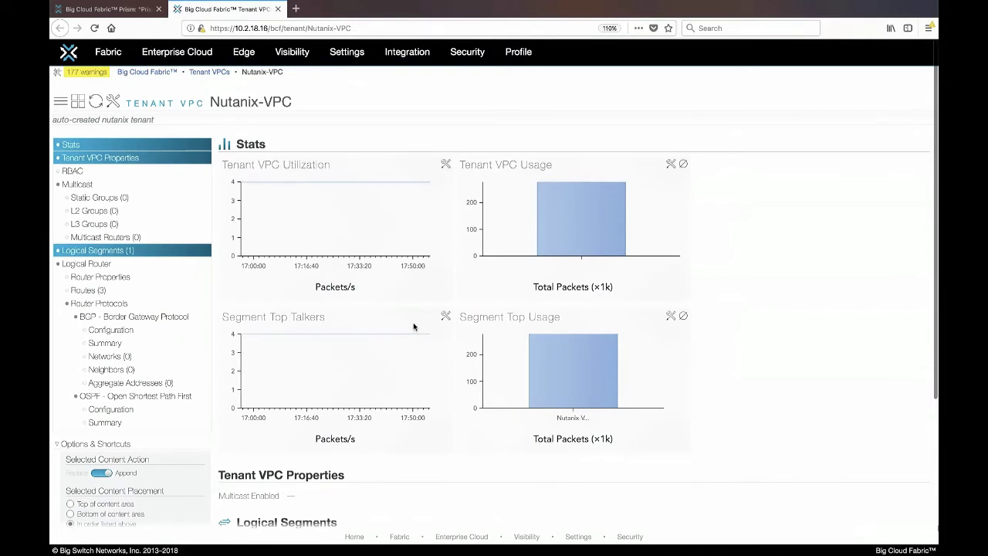
pyautogui.scroll(-5, 481, 370)
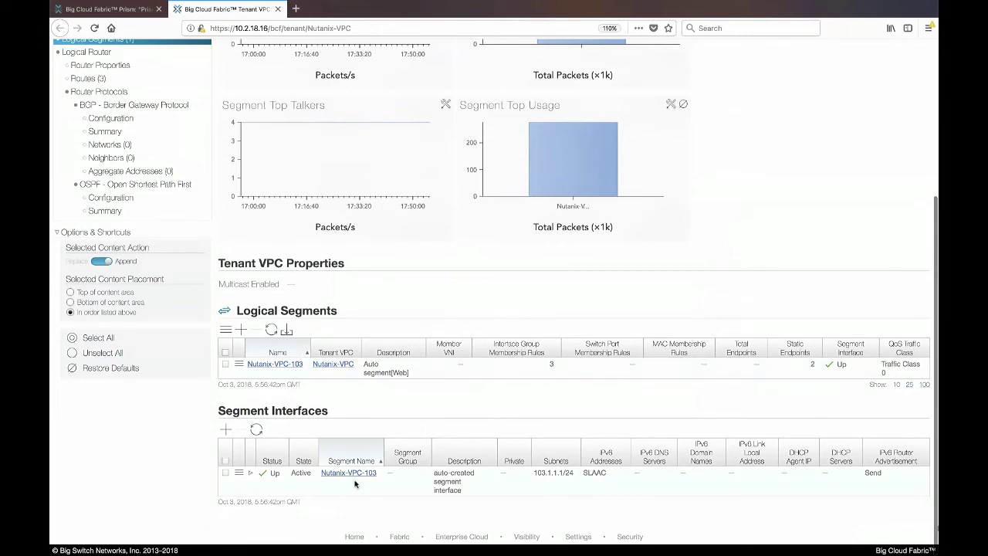
pyautogui.scroll(3, 349, 479)
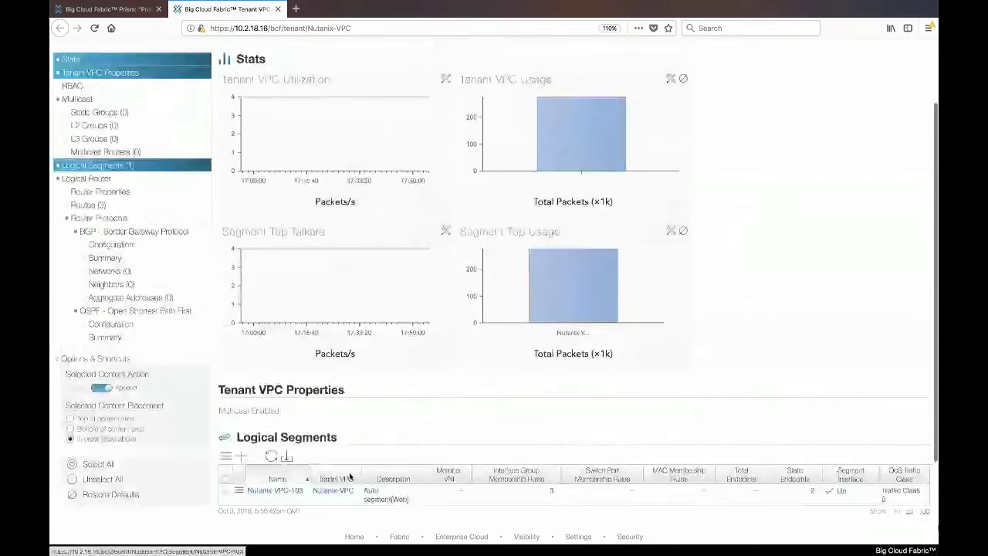
# Step: Show the Nutanix-VPC topology graph and open segment Nutanix-VPC-103 in a third tab
pyautogui.click(77, 101)
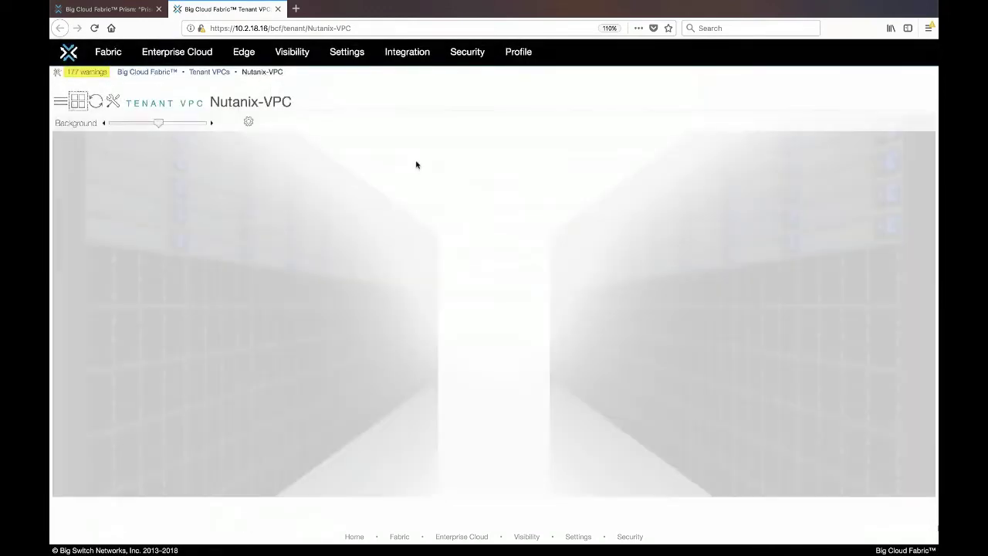
pyautogui.scroll(-2, 452, 399)
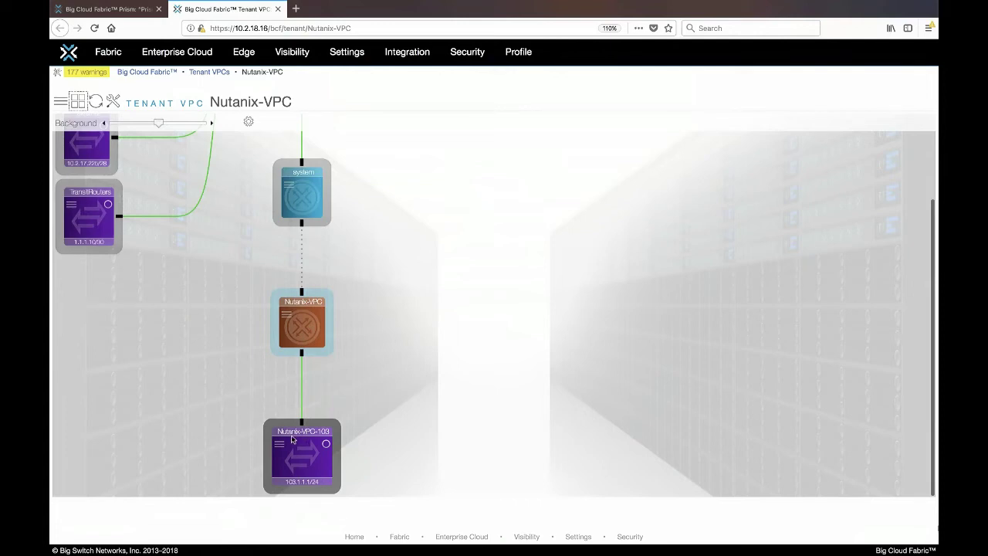
pyautogui.moveTo(305, 470)
pyautogui.rightClick(317, 432)
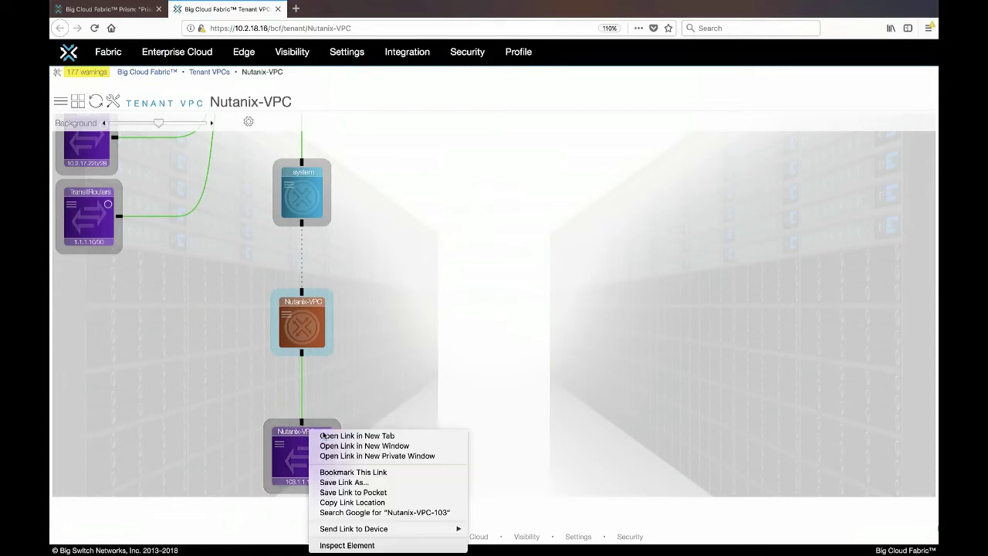
pyautogui.click(324, 437)
pyautogui.click(339, 10)
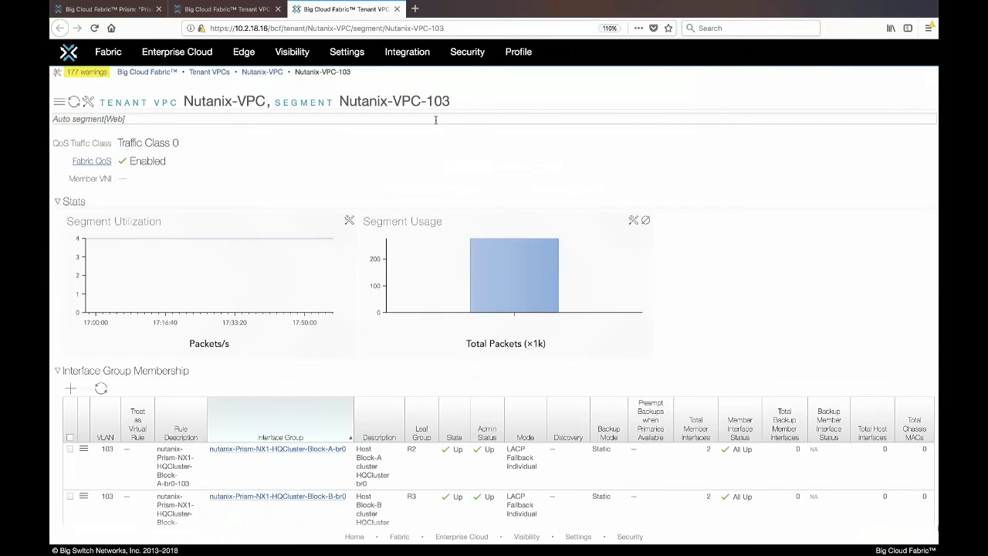
# Step: Confirm Nutanix-VPC-103's endpoints list Web-1 and Web-2, then return to the topology tab
pyautogui.scroll(-6, 327, 200)
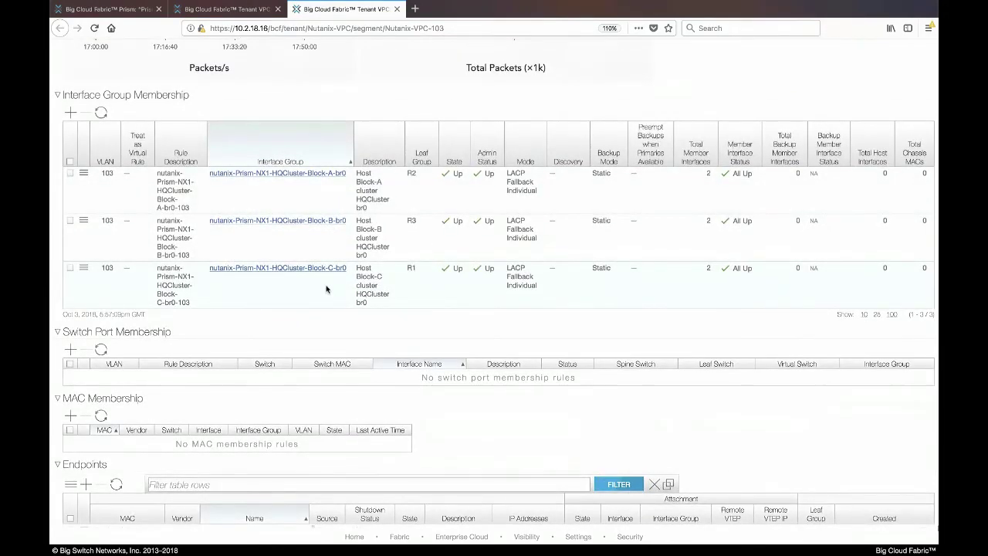
pyautogui.scroll(-4, 326, 289)
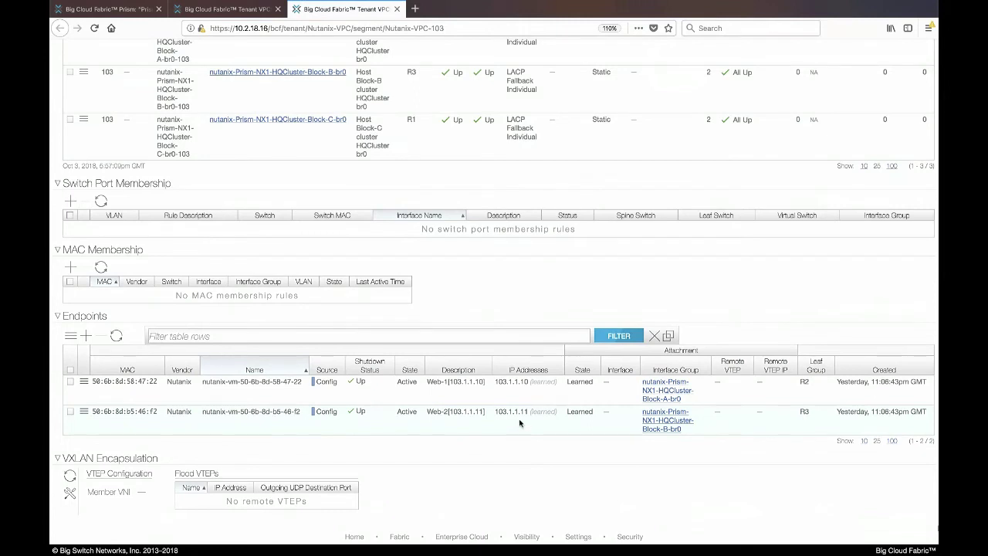
pyautogui.click(234, 10)
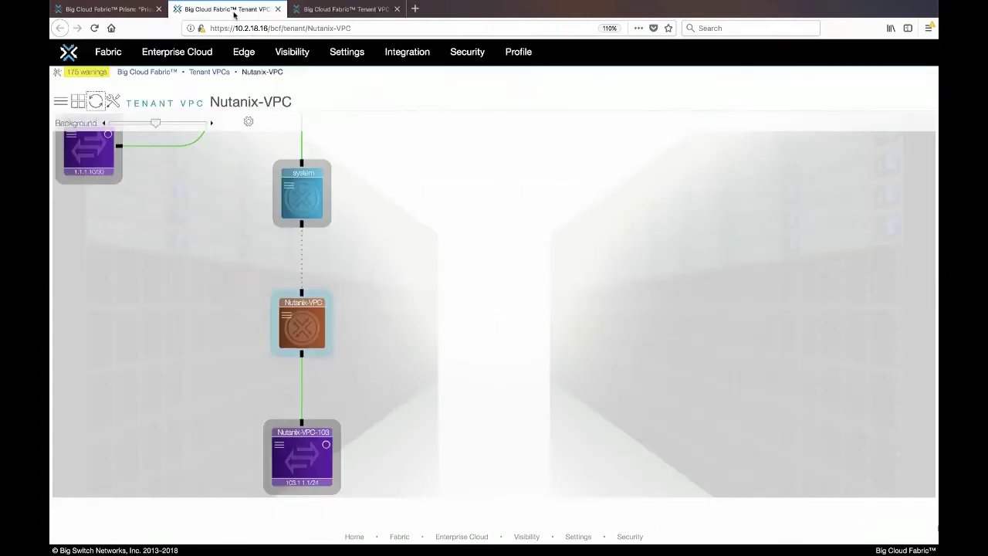
# Step: Start a new virtual network from the Virtual Networks list in Network Config
pyautogui.moveTo(302, 462)
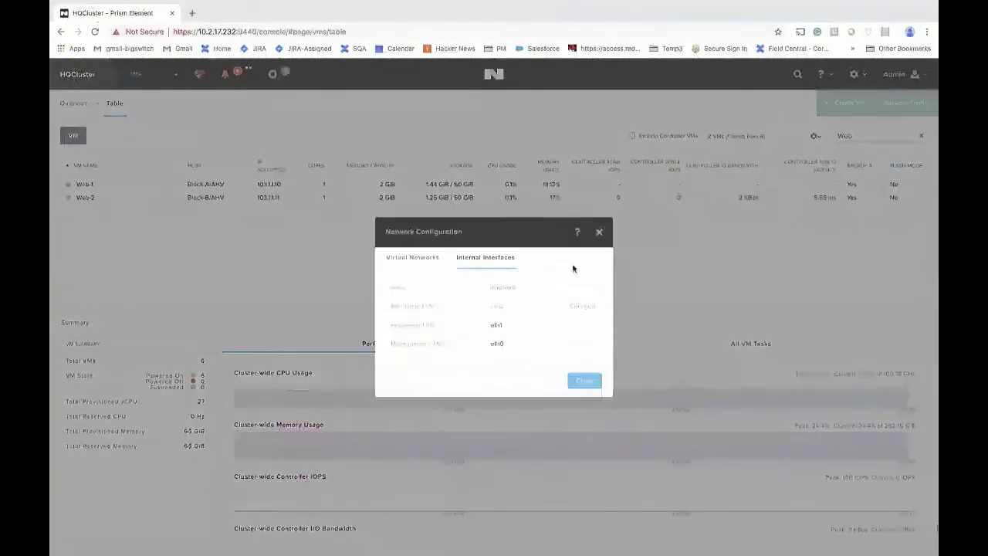
pyautogui.click(433, 265)
pyautogui.click(563, 298)
# Step: Name the new network App with VLAN ID 104
pyautogui.click(559, 275)
pyautogui.write('App')
pyautogui.press('Tab')
pyautogui.write('104')
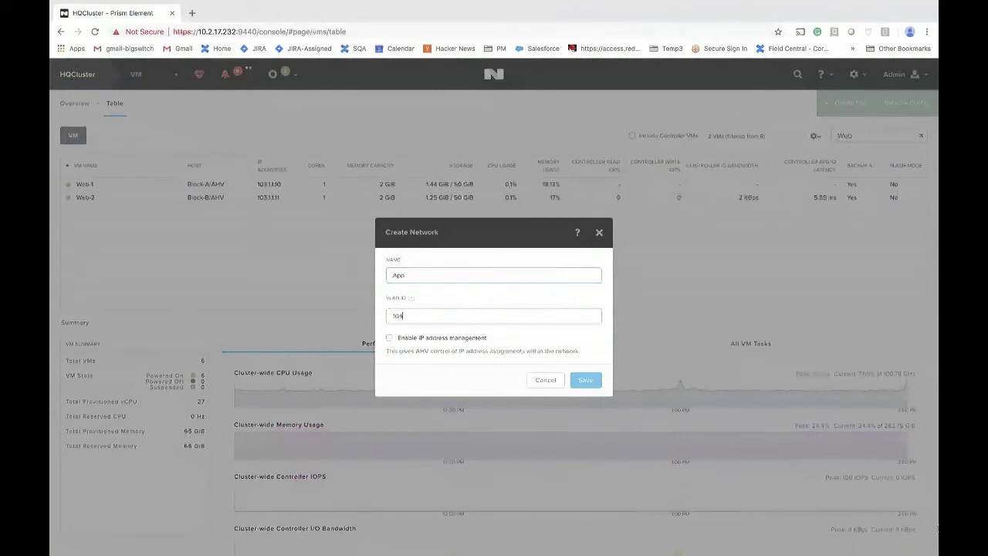
# Step: Enable IP management for 104.1.1.0/24 with gateway 104.1.1.1, skip domain settings, and save
pyautogui.click(389, 339)
pyautogui.click(395, 319)
pyautogui.write('104.1.1.0/24')
pyautogui.click(398, 354)
pyautogui.write('104.1.1.1')
pyautogui.click(390, 387)
pyautogui.click(587, 442)
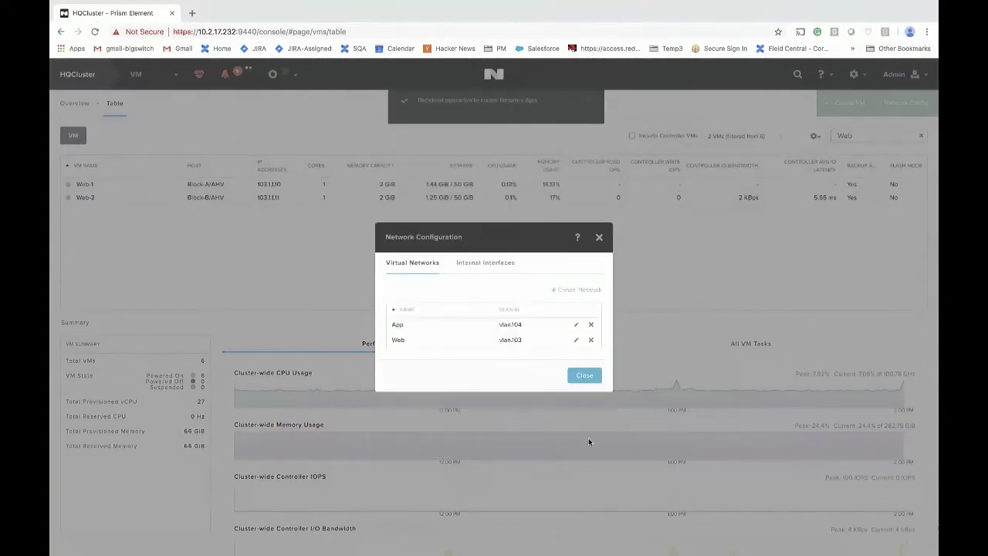
pyautogui.click(583, 376)
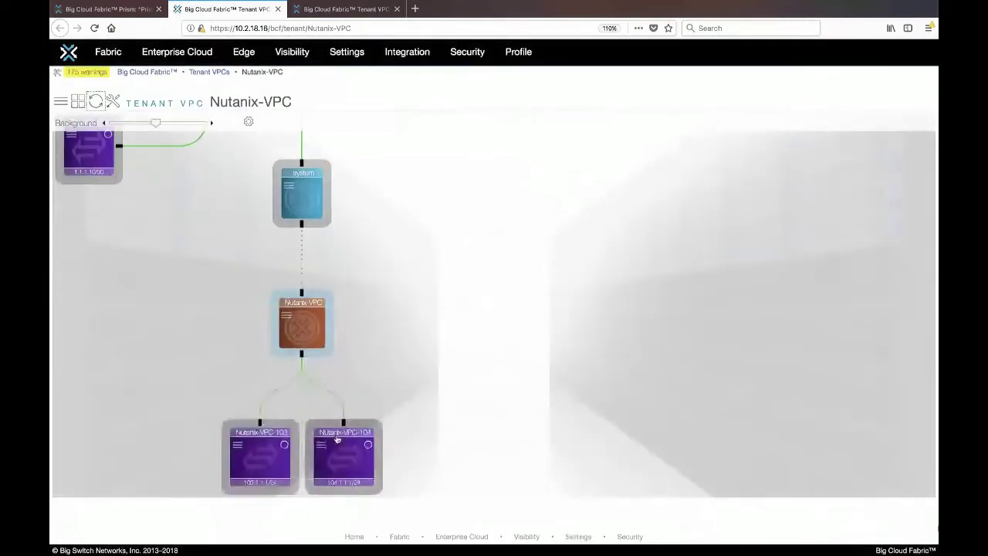
# Step: Inspect the new Nutanix-VPC-104 segment (104.1.1.1/24) in the Nutanix-VPC topology
pyautogui.moveTo(354, 445)
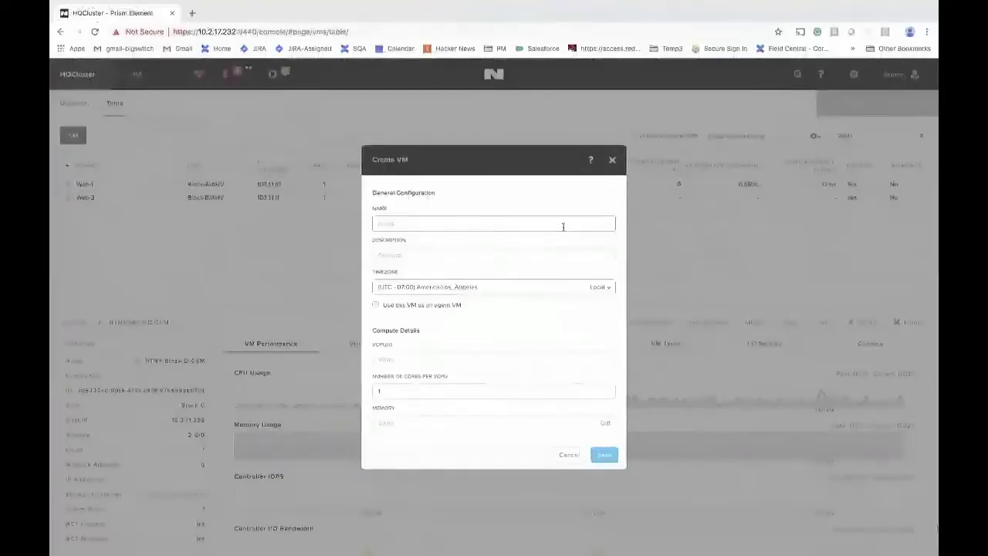
# Step: Create VM App-1 with a NIC at 104.1.1.10, then open a console on Web-1
pyautogui.write('Web-3')
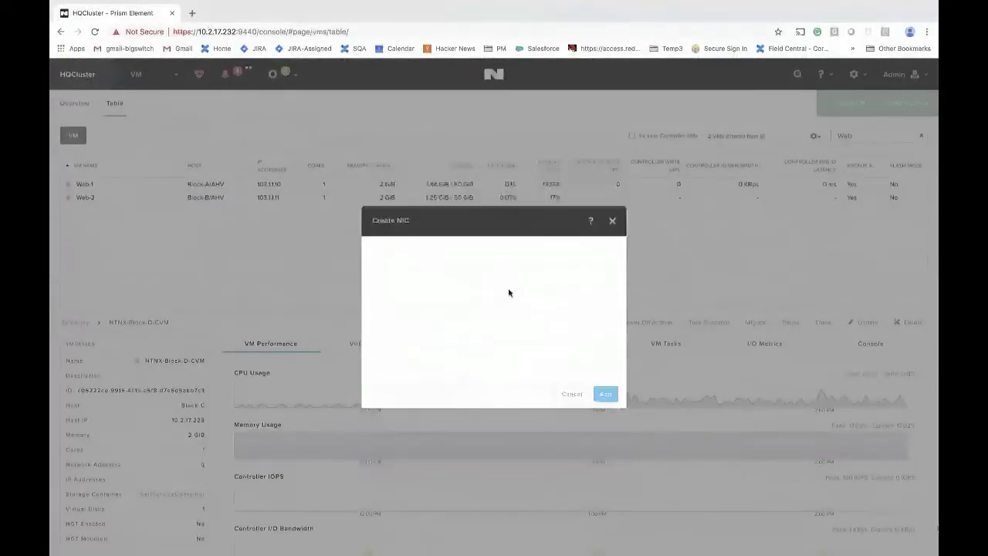
pyautogui.click(441, 348)
pyautogui.write('104.1.1.10')
pyautogui.click(606, 394)
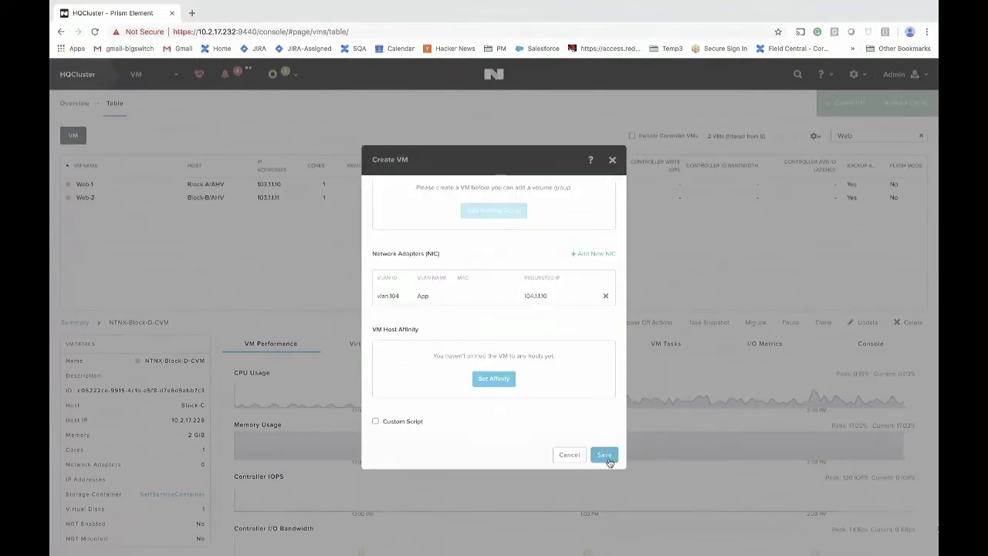
pyautogui.click(605, 455)
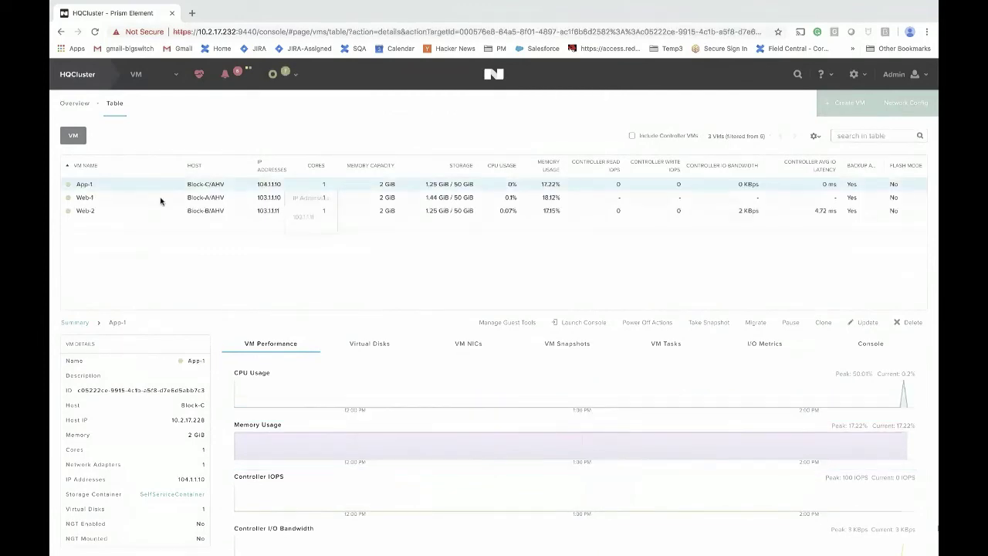
pyautogui.click(140, 199)
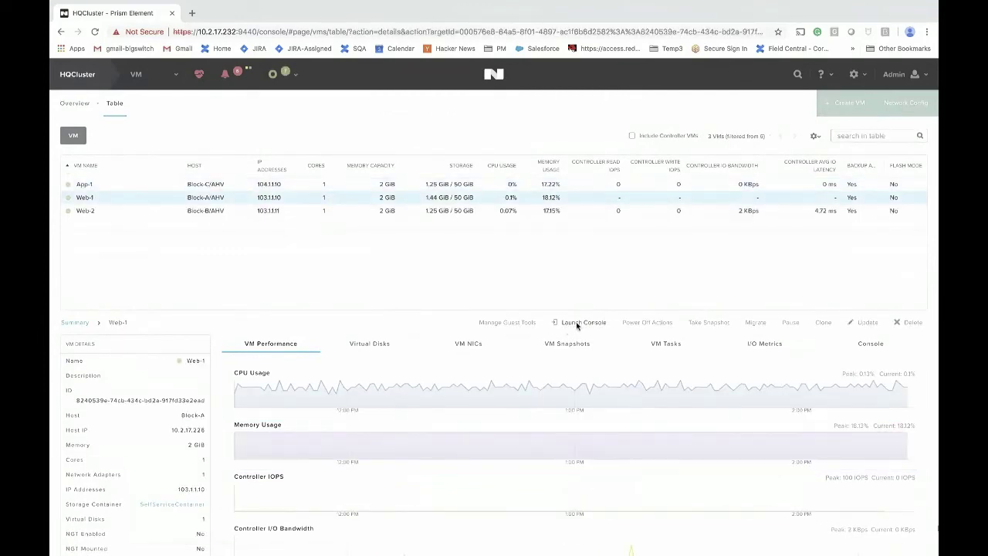
pyautogui.click(577, 325)
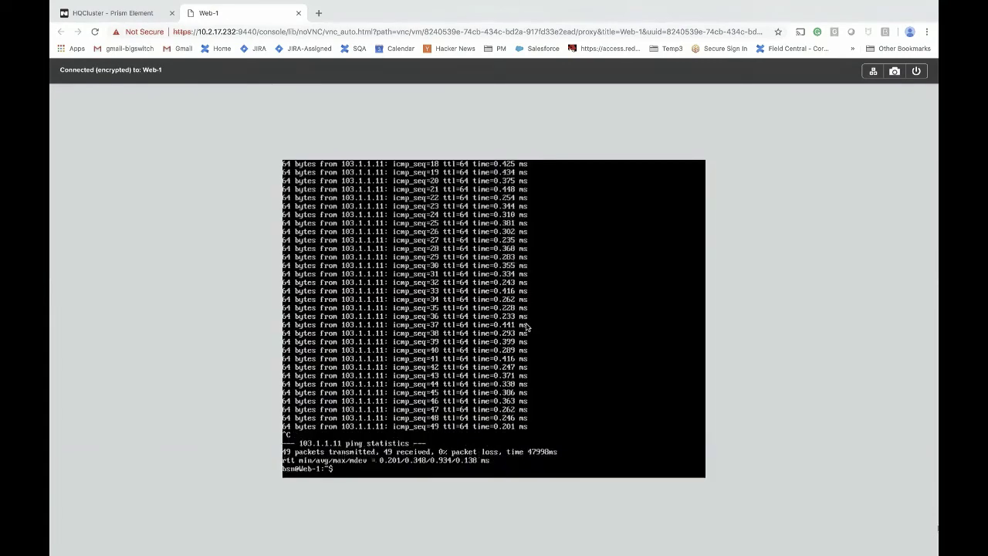
# Step: Ping App-1 at 104.1.1.10 from Web-1's console, then stop it with Ctrl+C
pyautogui.write('ping 104.1.1.10')
pyautogui.press('Return')
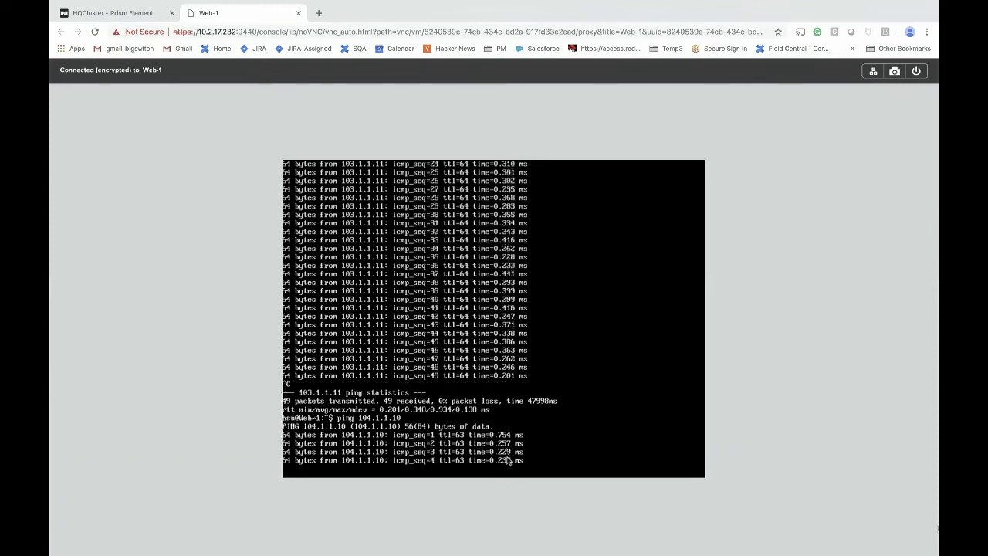
pyautogui.hotkey('ctrl', 'c')
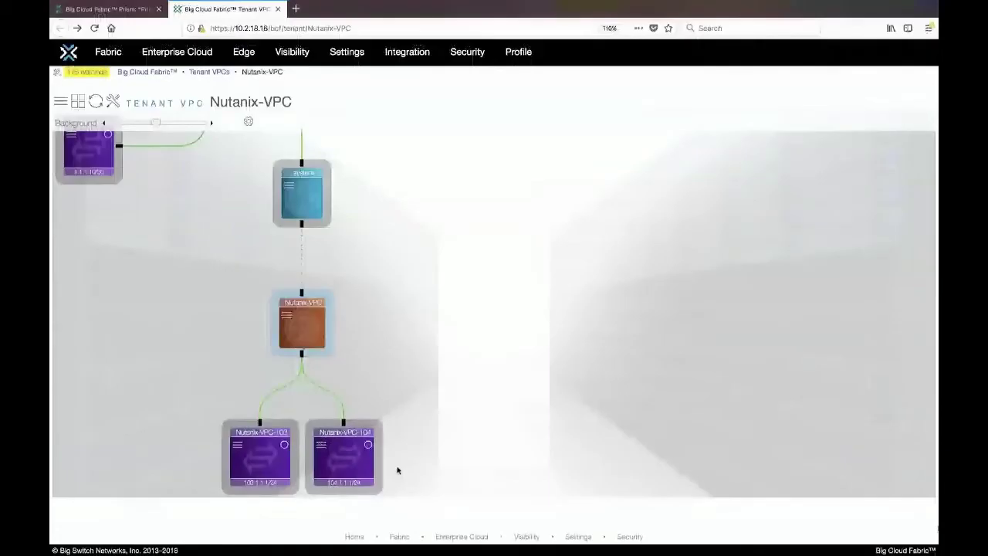
# Step: In Test Path, set the Web-1 endpoint as the trace source
pyautogui.moveTo(290, 53)
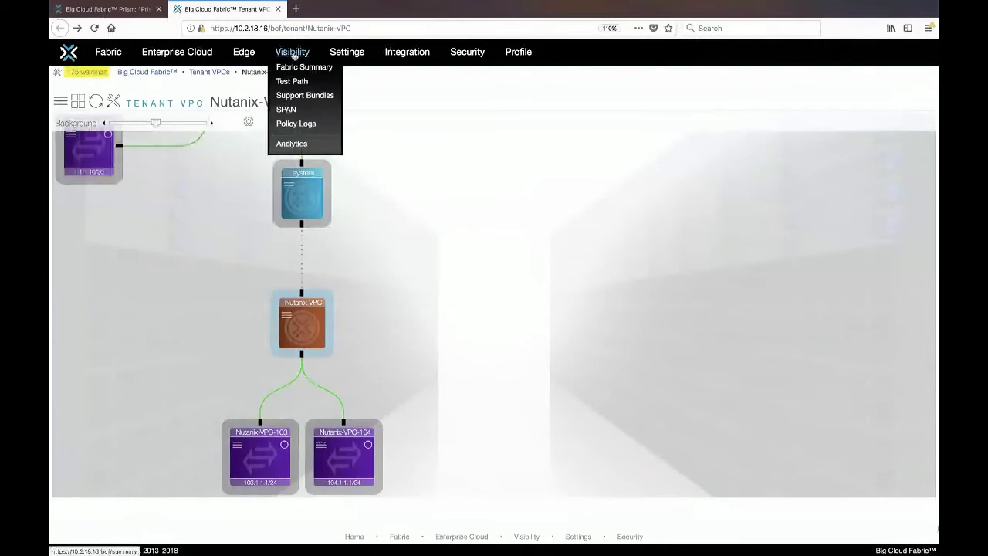
pyautogui.click(294, 81)
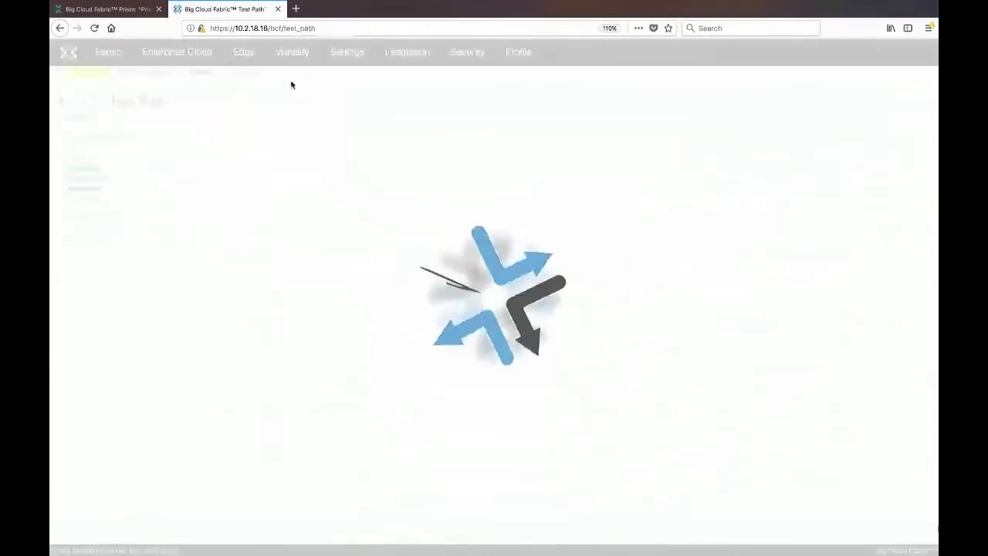
pyautogui.click(70, 354)
pyautogui.write('W')
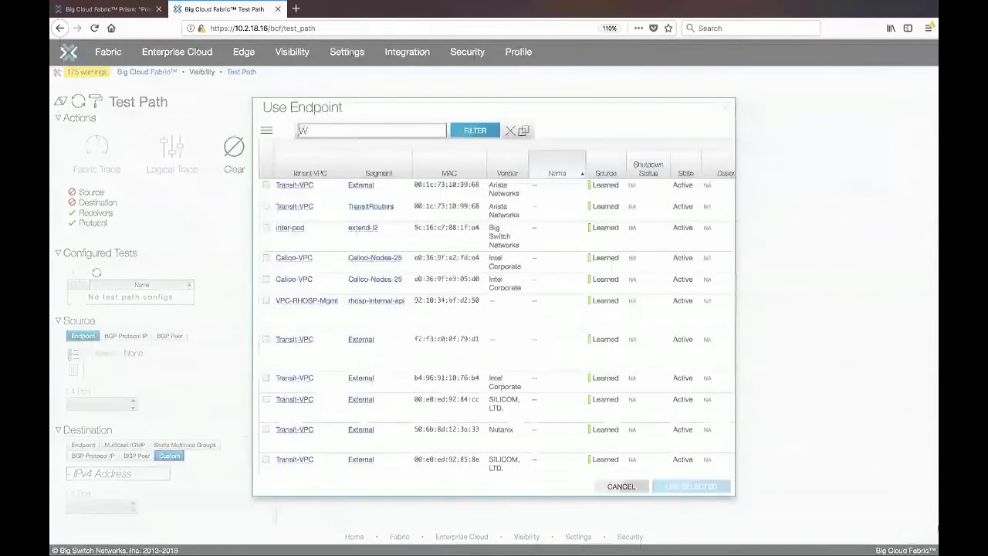
pyautogui.write('eb-1')
pyautogui.press('Return')
pyautogui.click(266, 200)
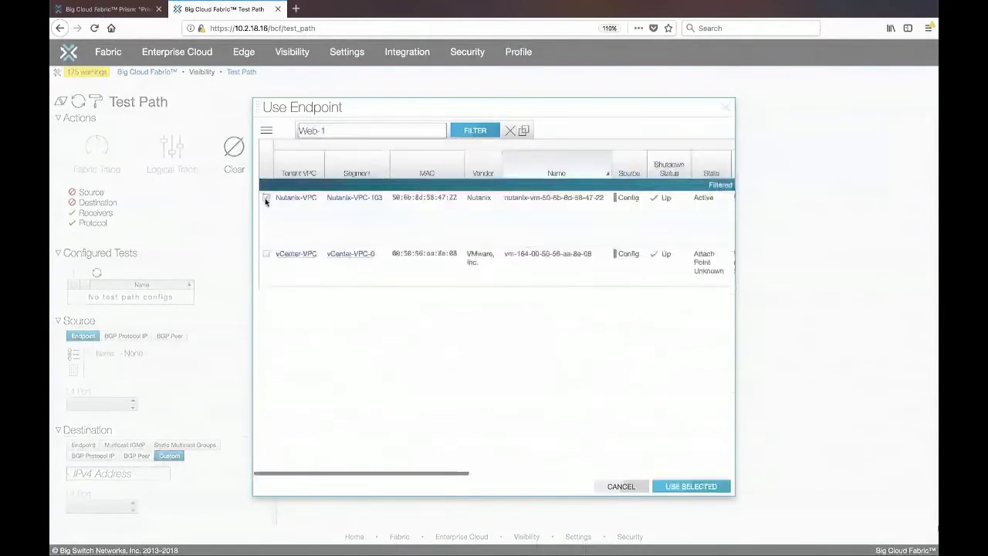
pyautogui.hscroll(5, 481, 219)
pyautogui.click(681, 486)
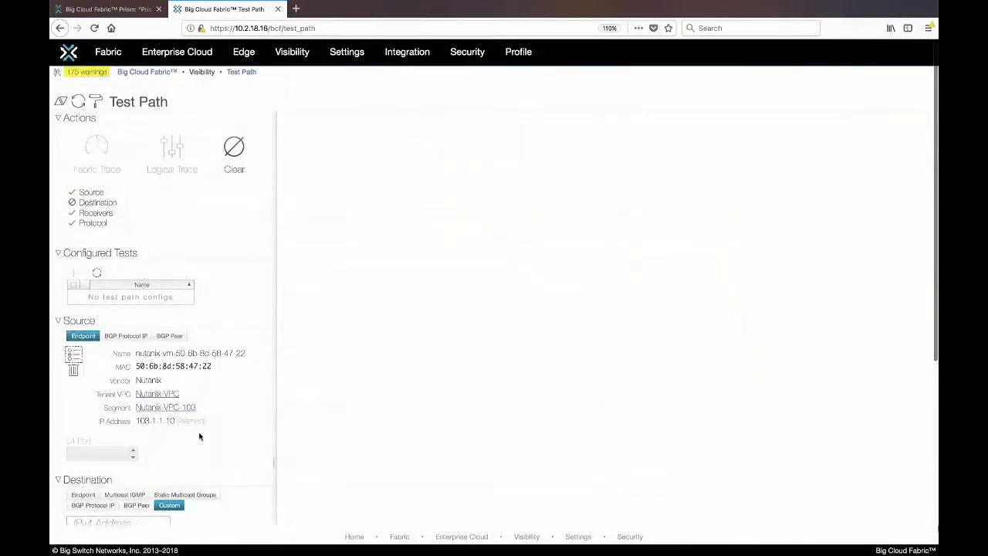
# Step: Set App-1's active Nutanix-VPC-104 endpoint as destination and run a logical trace
pyautogui.scroll(-4, 199, 437)
pyautogui.click(83, 200)
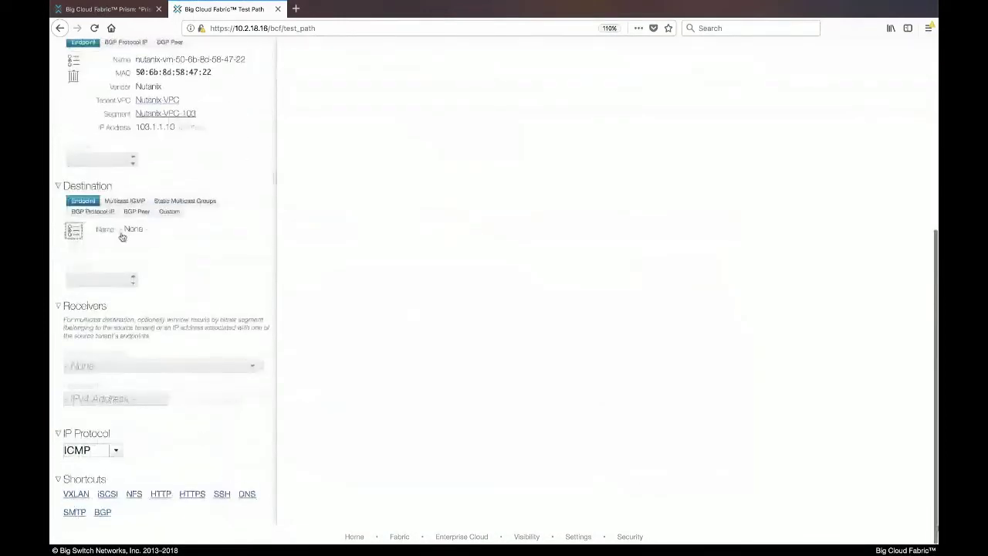
pyautogui.click(73, 230)
pyautogui.click(324, 131)
pyautogui.write('App-1')
pyautogui.press('Return')
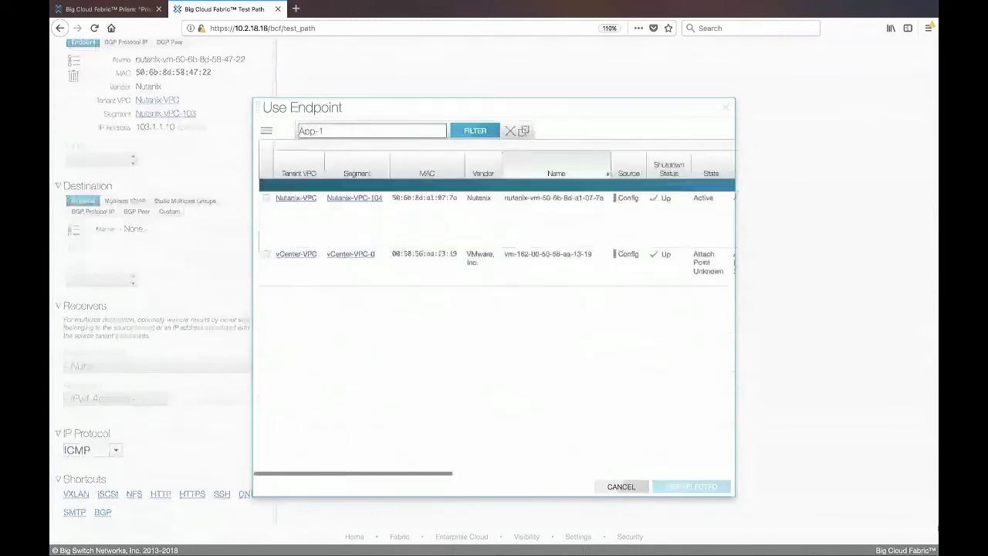
pyautogui.click(278, 197)
pyautogui.hscroll(4, 489, 223)
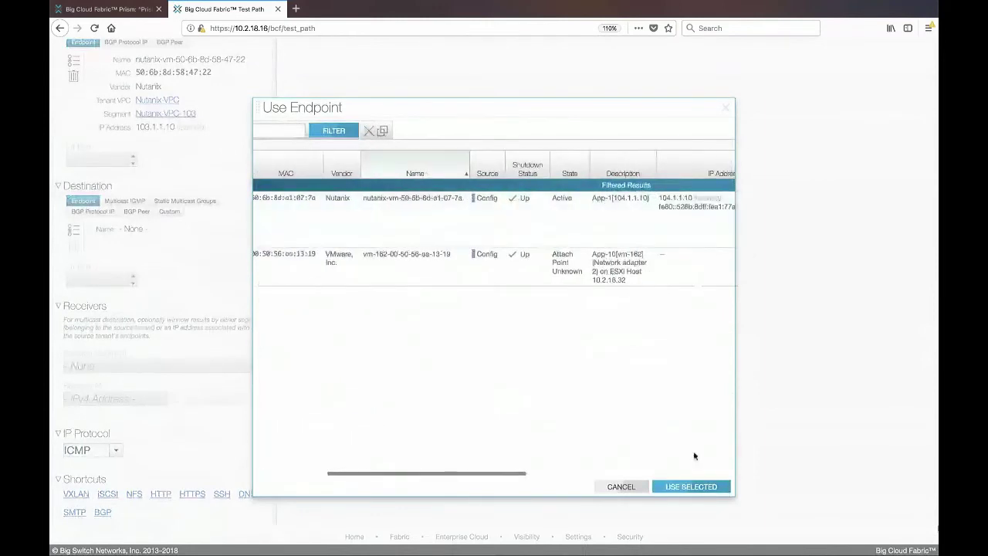
pyautogui.click(687, 487)
pyautogui.scroll(4, 240, 287)
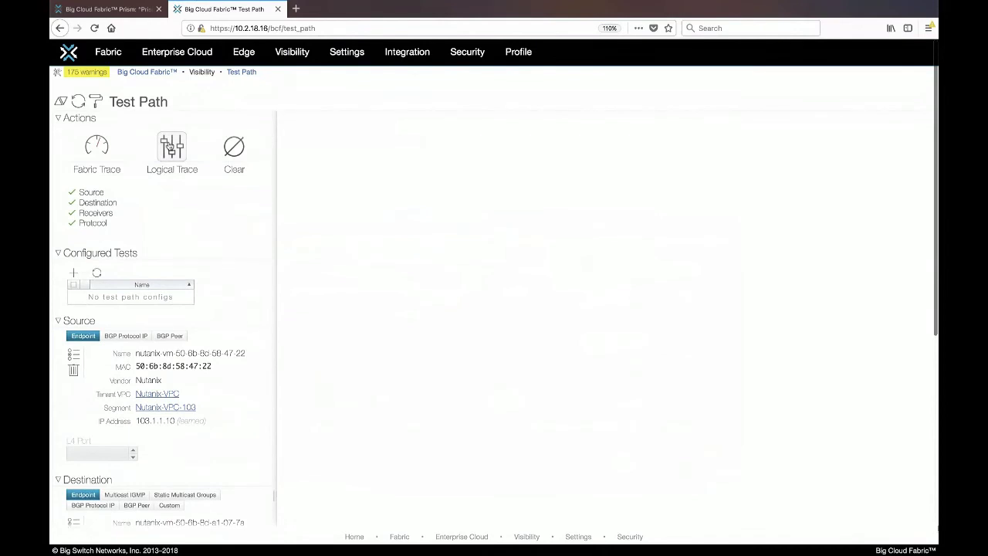
pyautogui.click(169, 147)
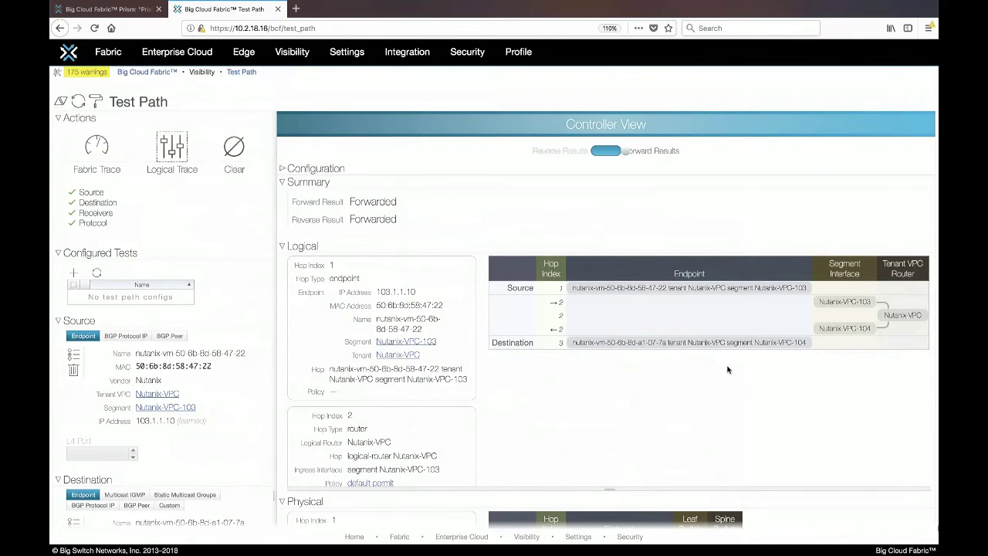
# Step: Review the logical trace: 103.1.1.10 to 104.1.1.10 forwarded both ways via Nutanix-VPC
pyautogui.scroll(-2, 727, 370)
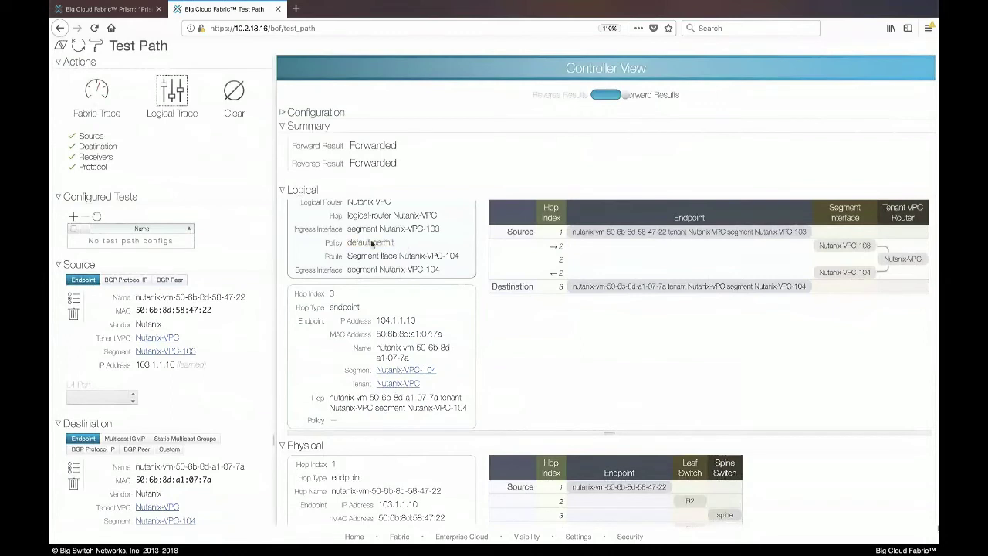
pyautogui.click(97, 92)
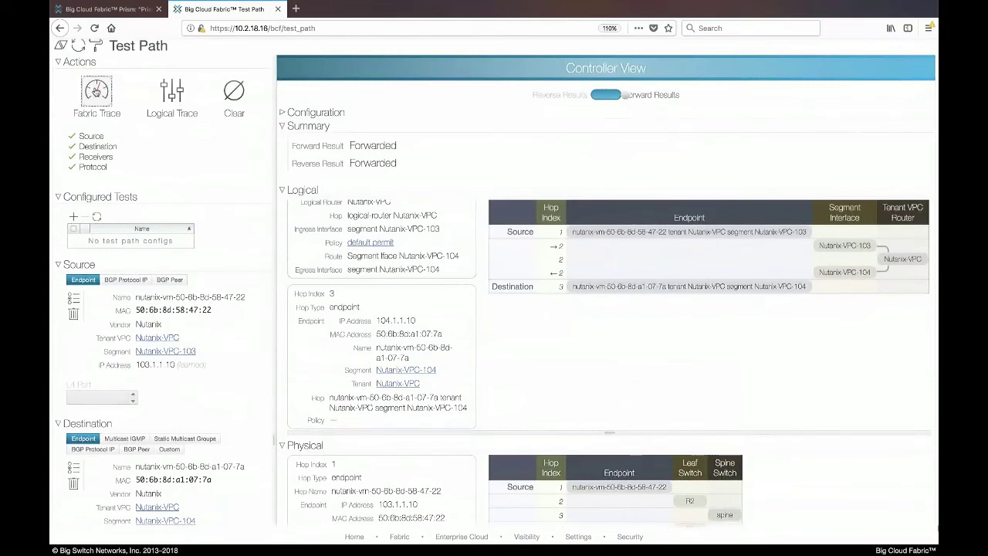
# Step: Create fabric test Test-1 and view its Fabric View results
pyautogui.click(96, 91)
pyautogui.write('Test-1')
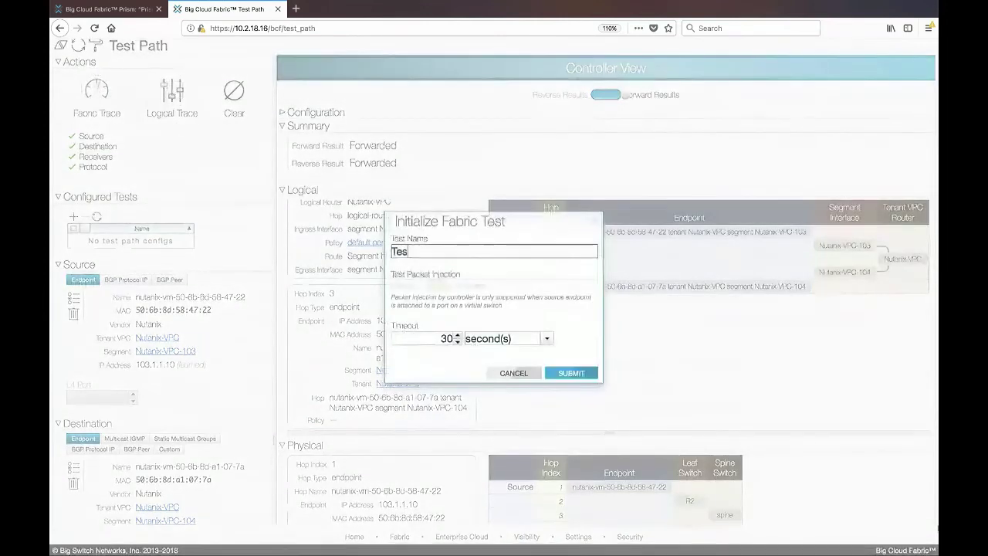
pyautogui.click(587, 375)
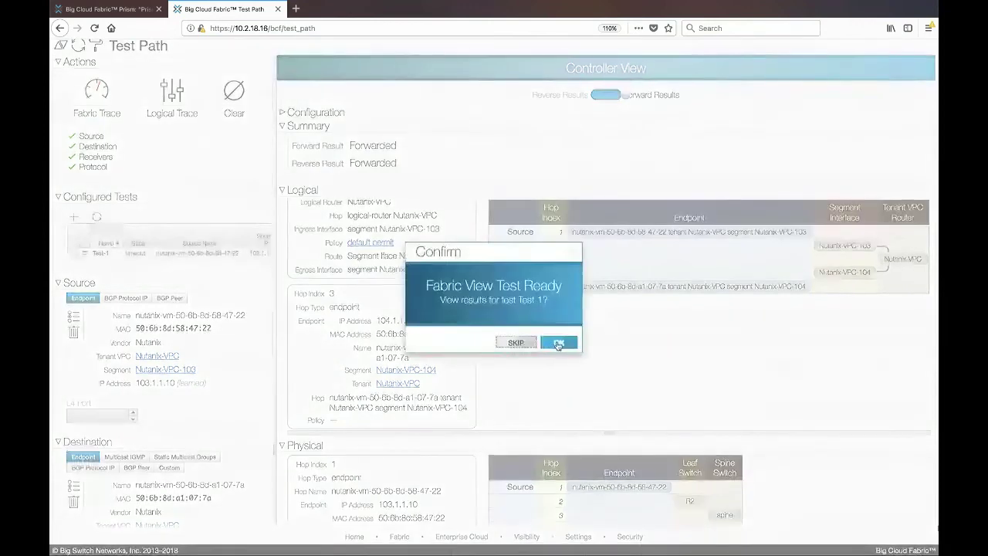
pyautogui.click(559, 345)
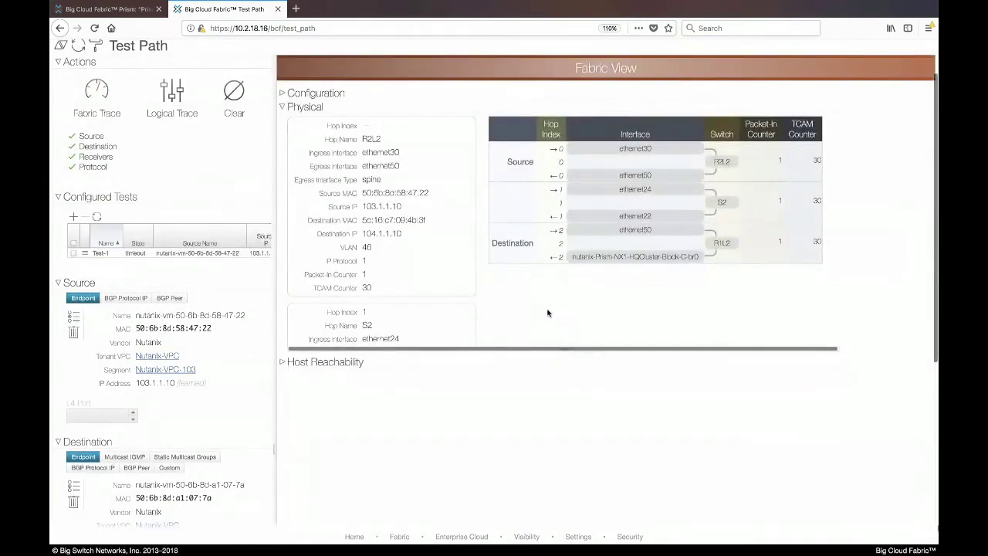
# Step: Inspect the S2 and R1L2 hop details, then go to Visibility > Analytics
pyautogui.scroll(2, 547, 312)
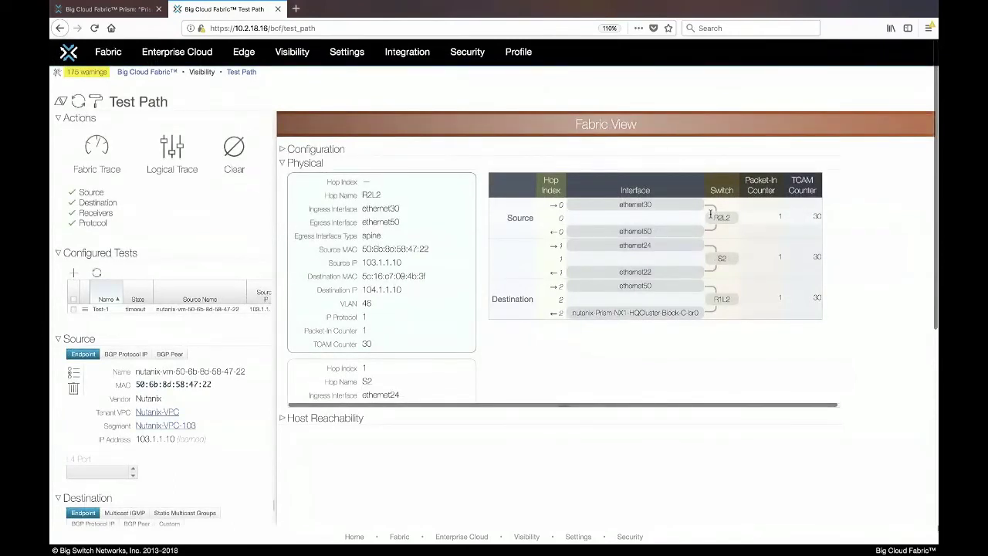
pyautogui.click(716, 256)
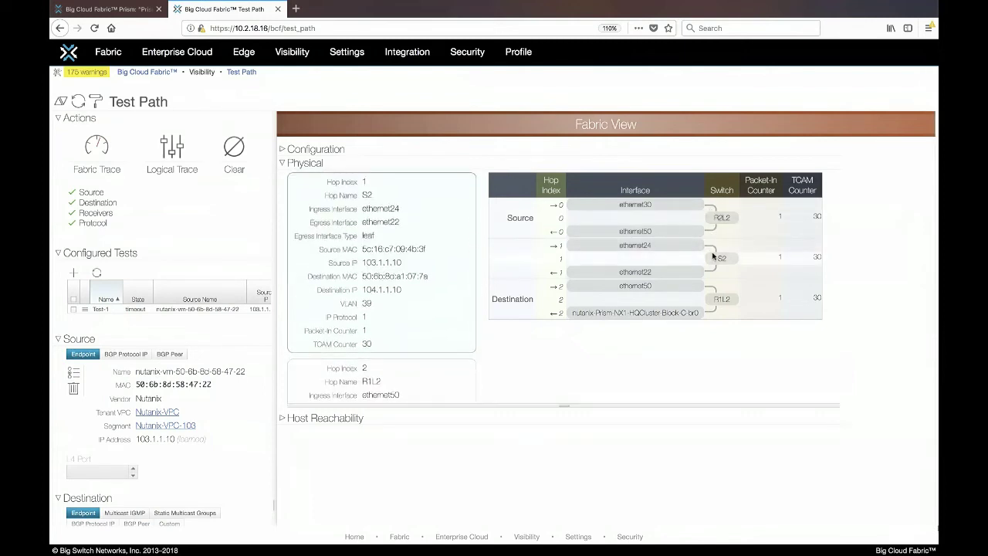
pyautogui.click(668, 320)
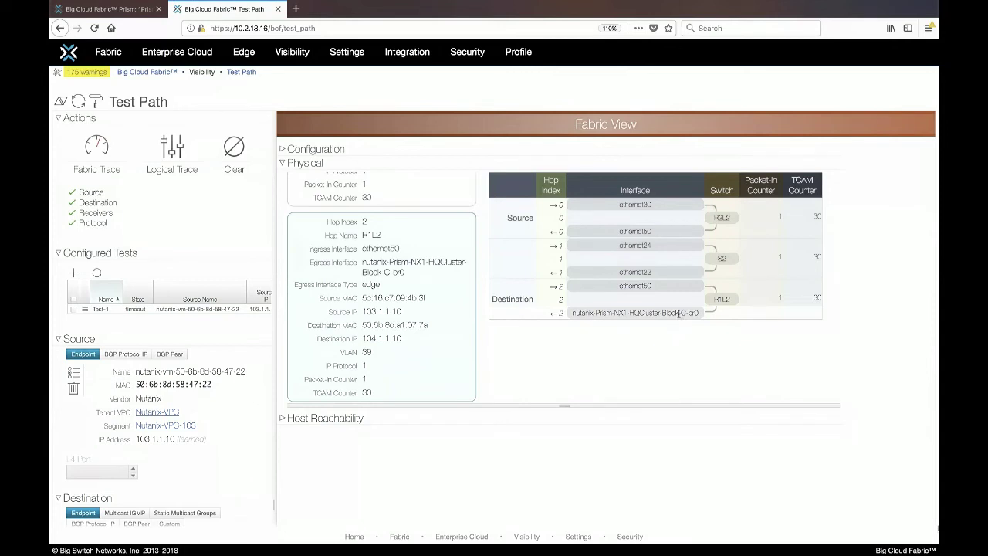
pyautogui.moveTo(292, 52)
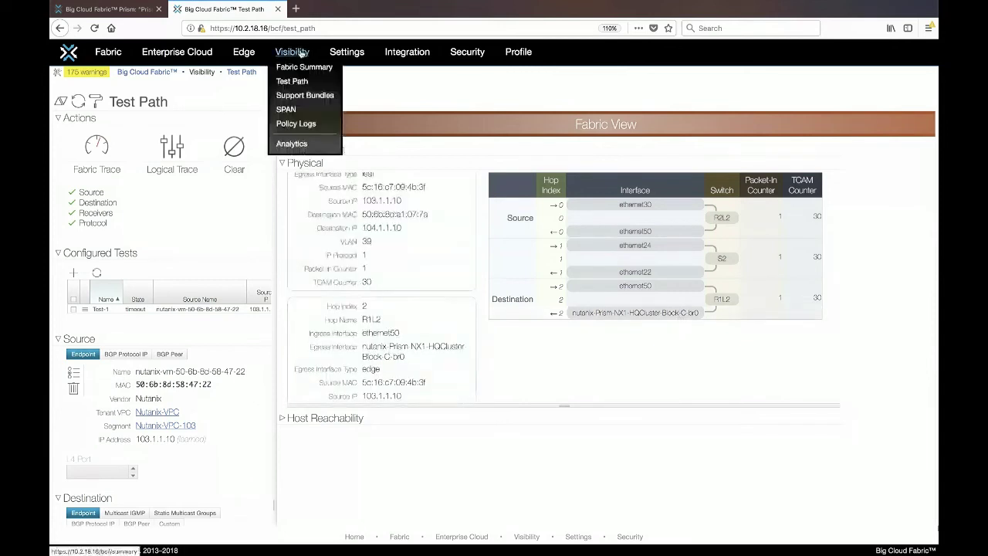
pyautogui.click(293, 145)
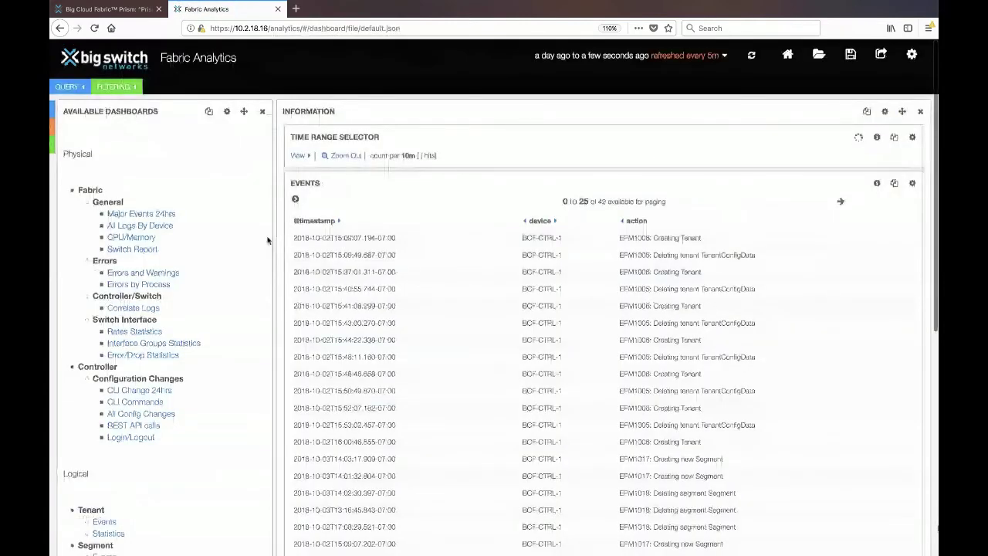
# Step: Open the Nutanix AHV All Events analytics dashboard
pyautogui.scroll(-5, 136, 280)
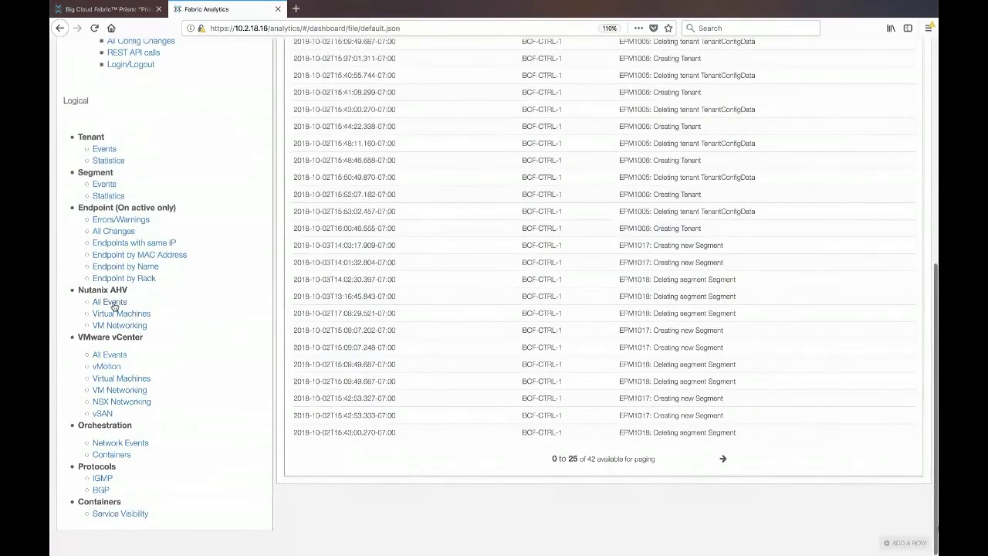
pyautogui.click(113, 307)
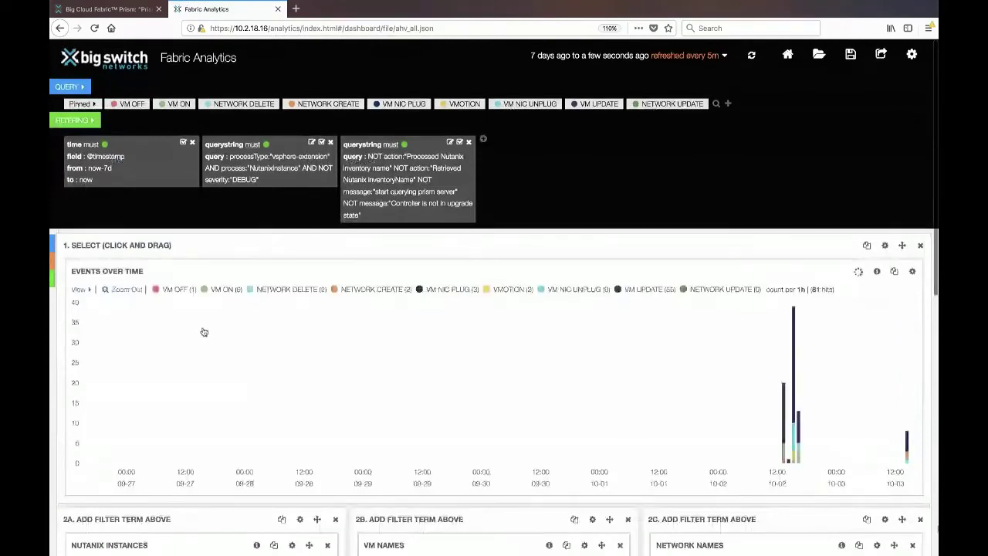
pyautogui.scroll(-3, 204, 332)
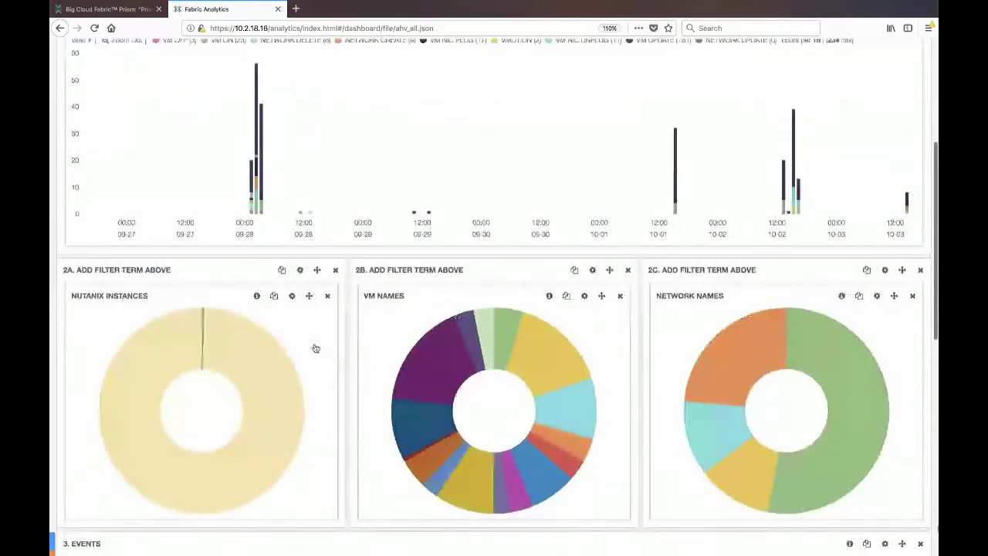
pyautogui.scroll(-3, 315, 348)
pyautogui.moveTo(285, 198)
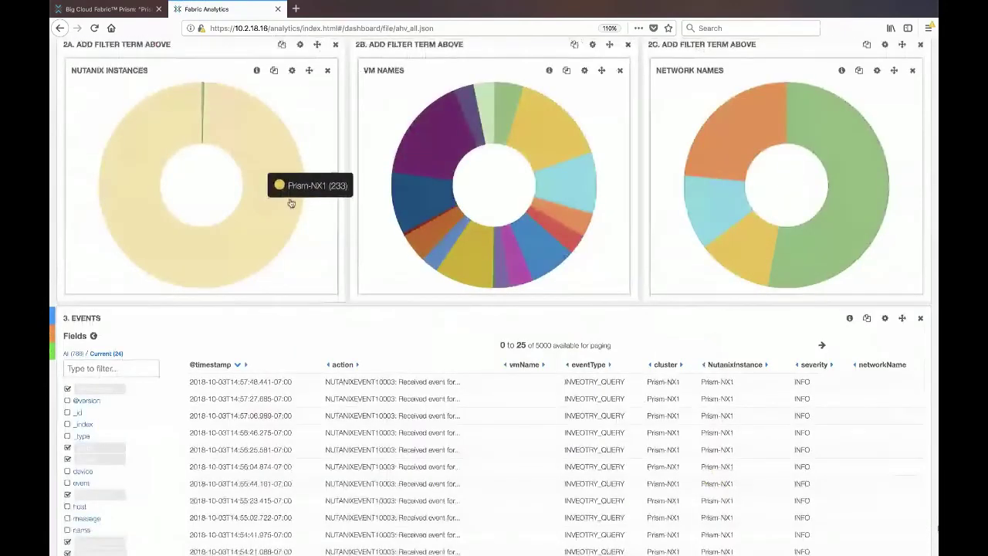
pyautogui.moveTo(405, 217)
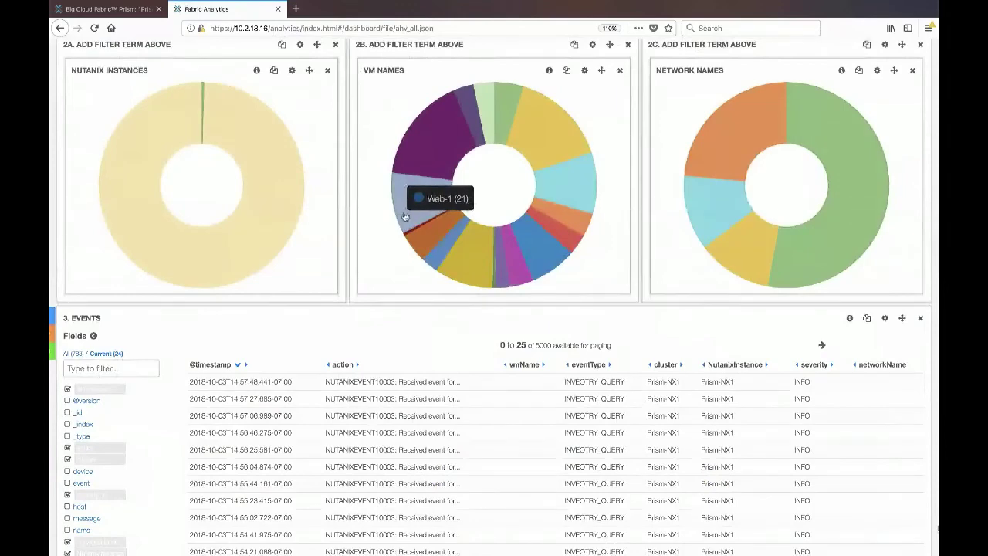
pyautogui.scroll(5, 405, 217)
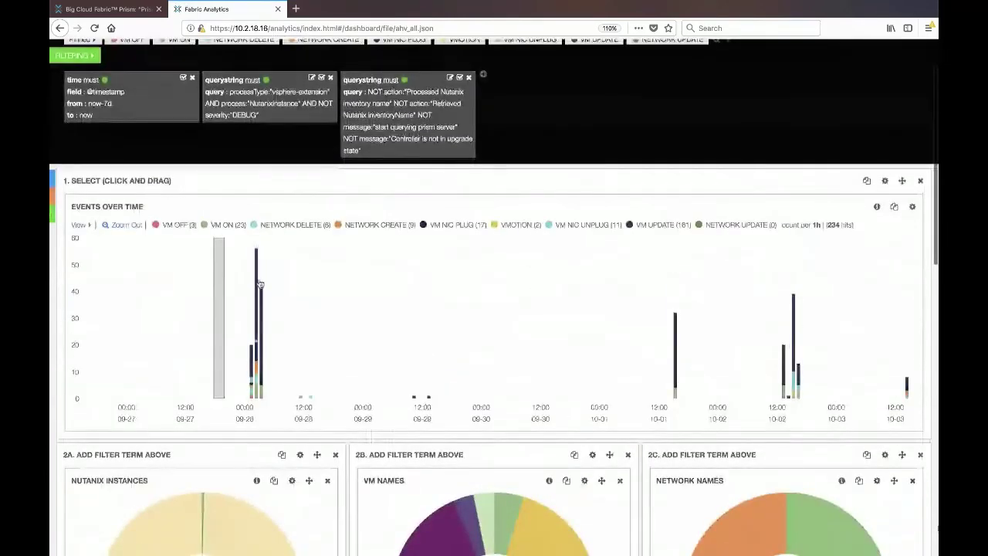
# Step: Limit the Events Over Time chart to Sep 27 21:56:40 – Sep 28 07:36:34, showing 117 hits
pyautogui.moveTo(260, 285); pyautogui.dragTo(298, 286)
pyautogui.scroll(-3, 629, 430)
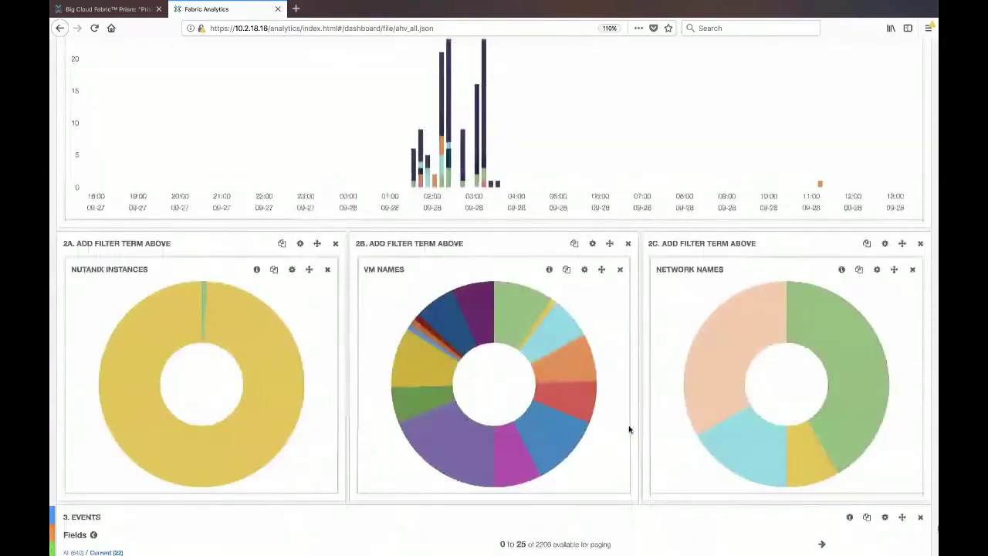
pyautogui.scroll(-1, 629, 430)
pyautogui.scroll(-2, 629, 430)
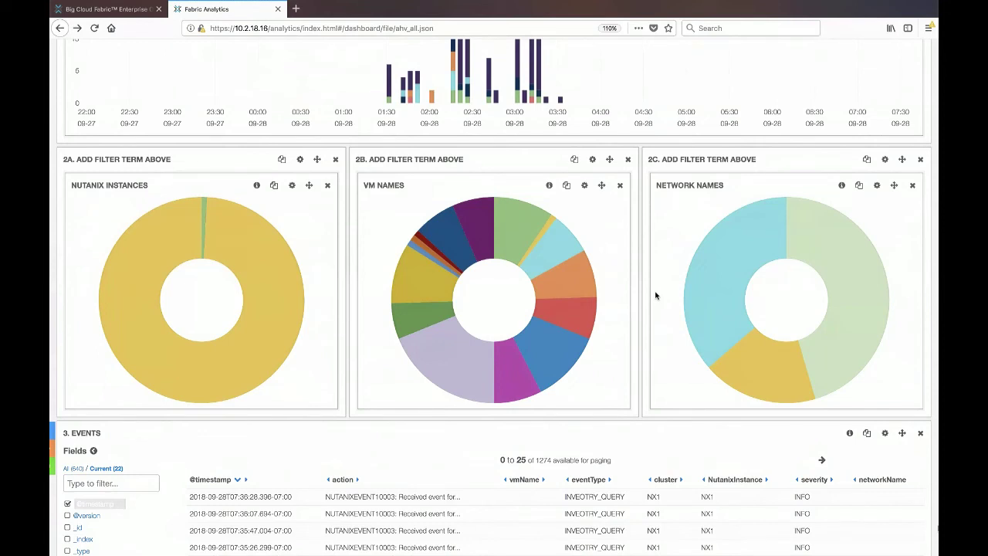
pyautogui.scroll(5, 655, 296)
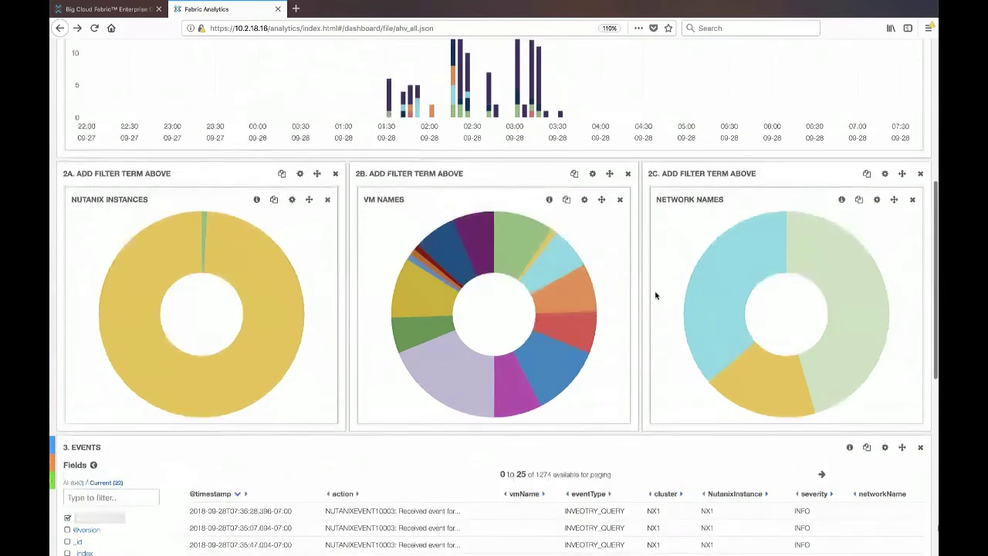
pyautogui.scroll(2, 656, 295)
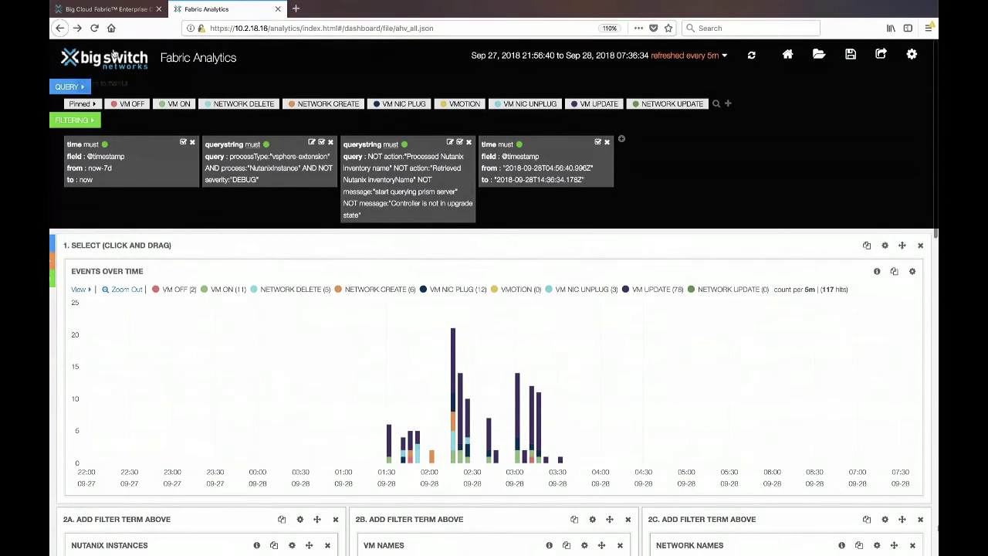
# Step: Open the Nutanix-VPC tenant under Tenant VPCs to view its router linking segments Nutanix-VPC-103 and Nutanix-VPC-104
pyautogui.click(105, 58)
pyautogui.moveTo(187, 55)
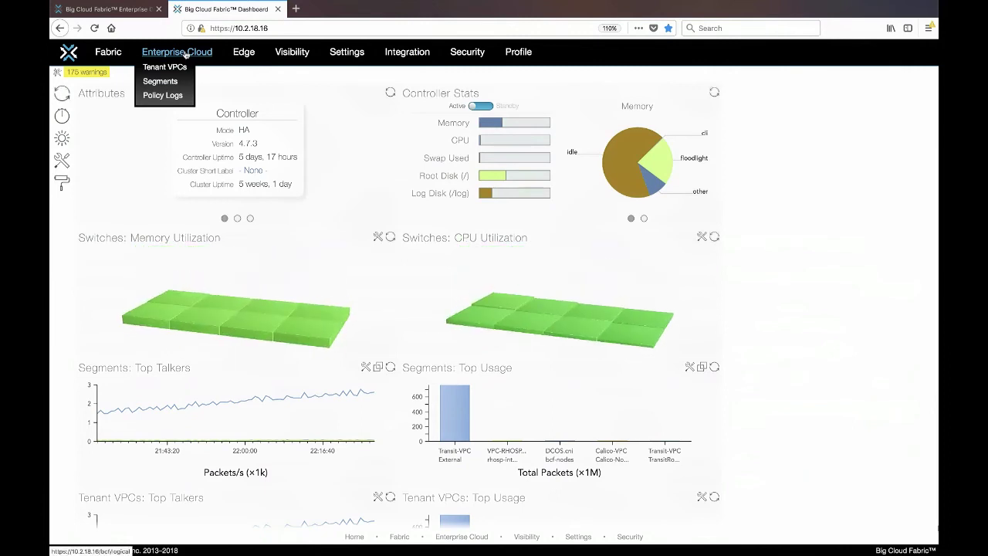
pyautogui.click(185, 53)
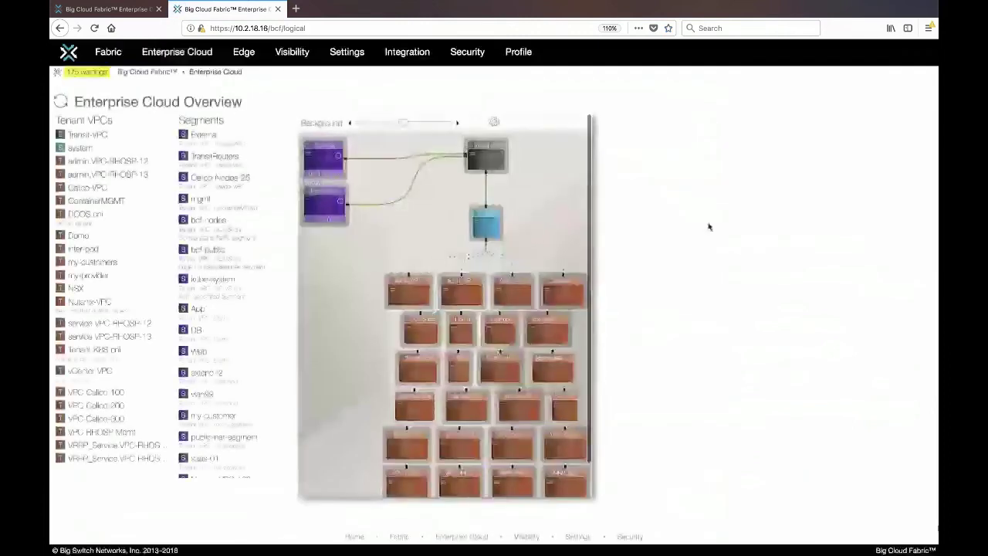
pyautogui.click(72, 306)
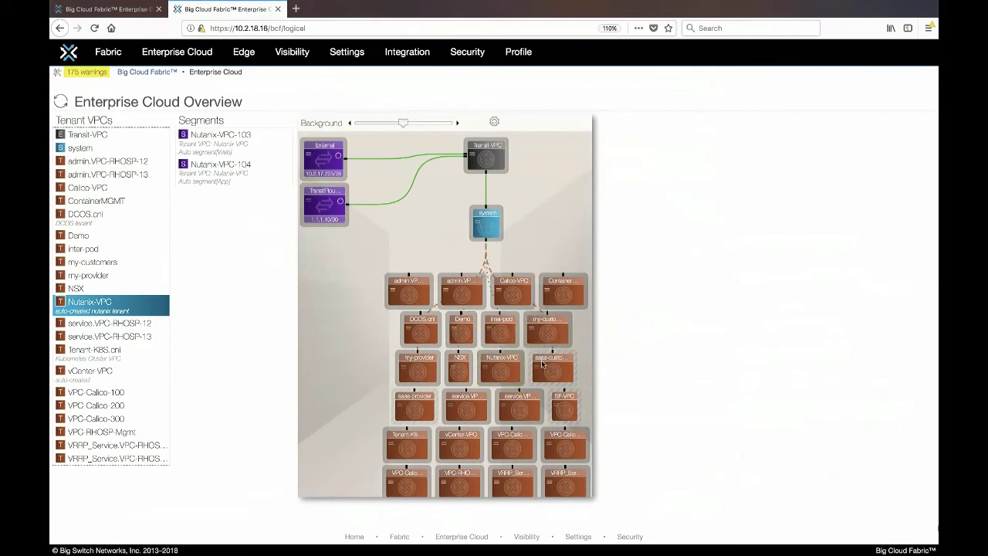
pyautogui.click(498, 363)
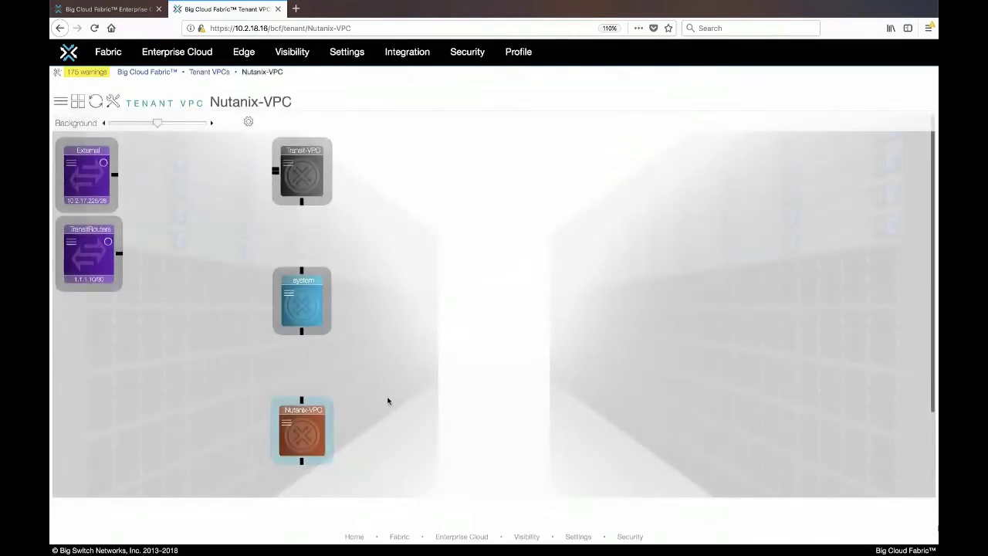
pyautogui.scroll(-2, 388, 401)
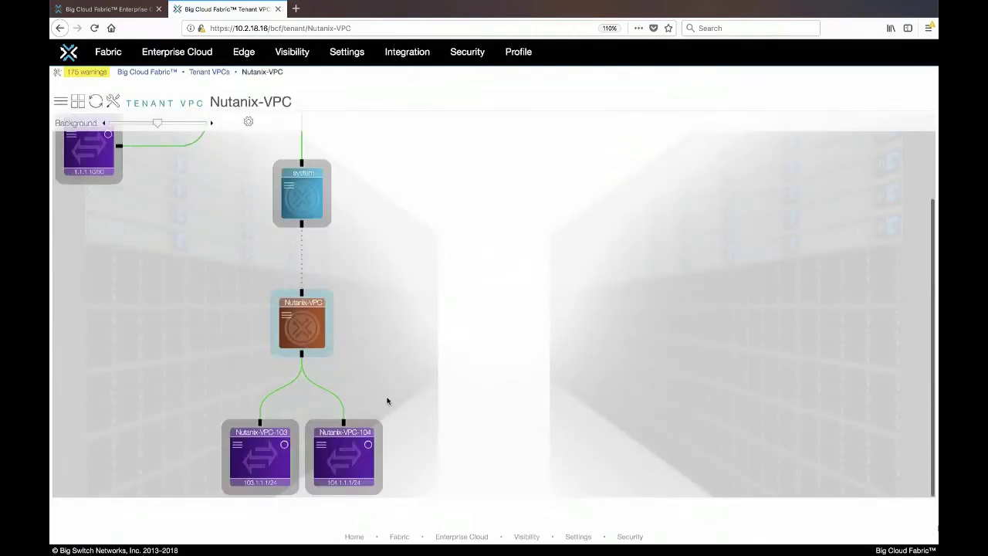